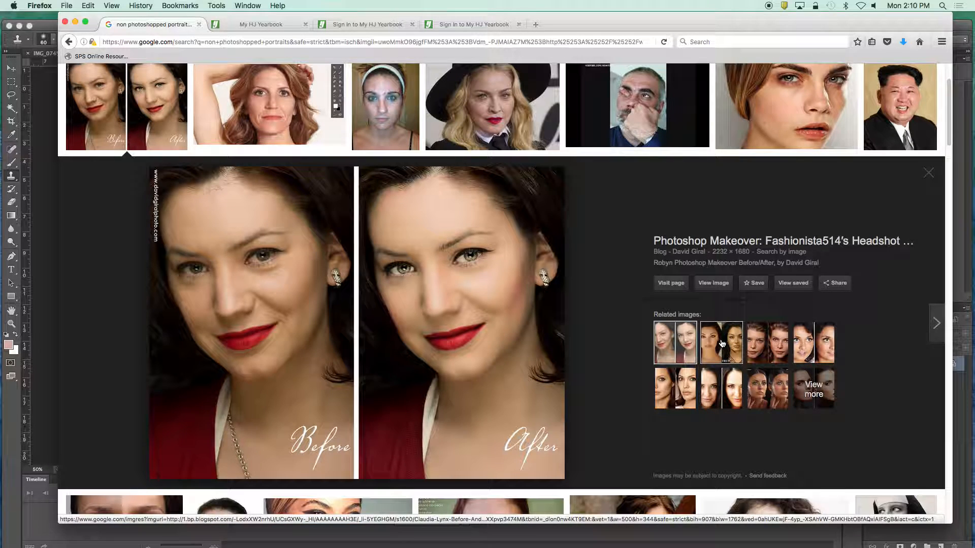
# - Preview several related before-and-after portrait makeovers in the image results to compare original and retouched faces
pyautogui.click(719, 345)
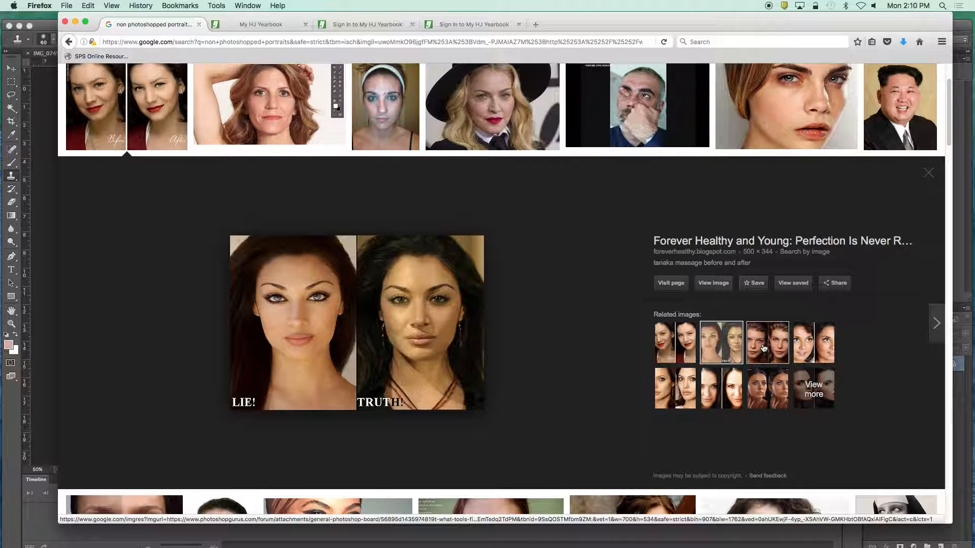
pyautogui.click(764, 348)
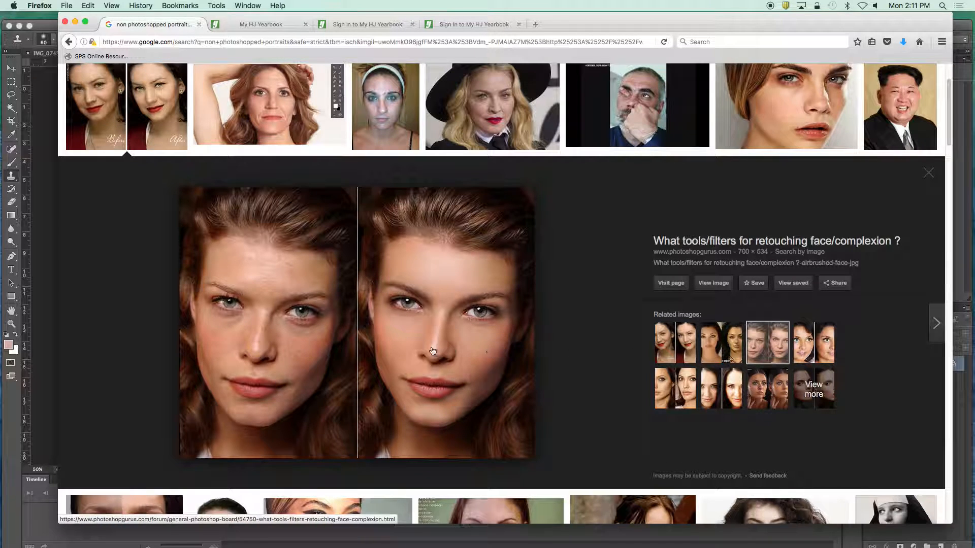
pyautogui.click(814, 343)
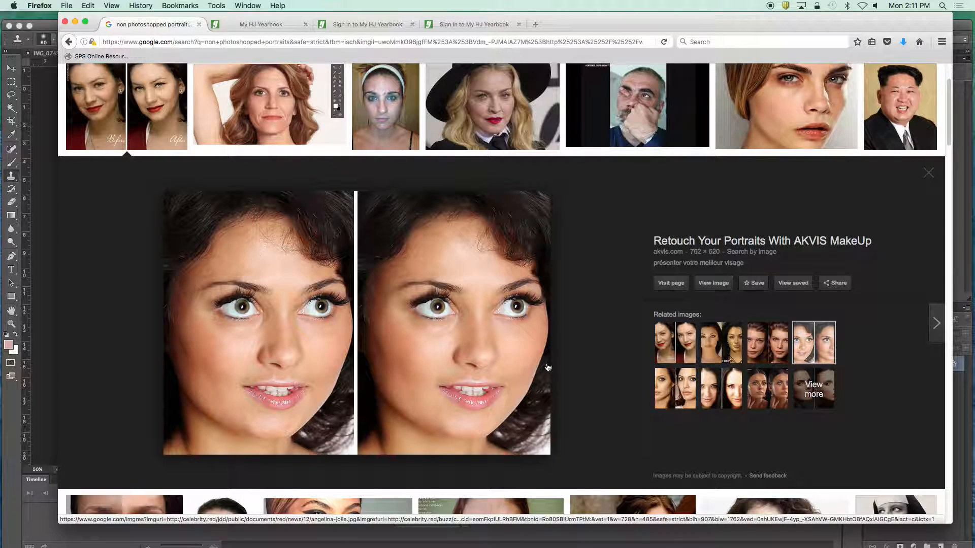
pyautogui.click(673, 390)
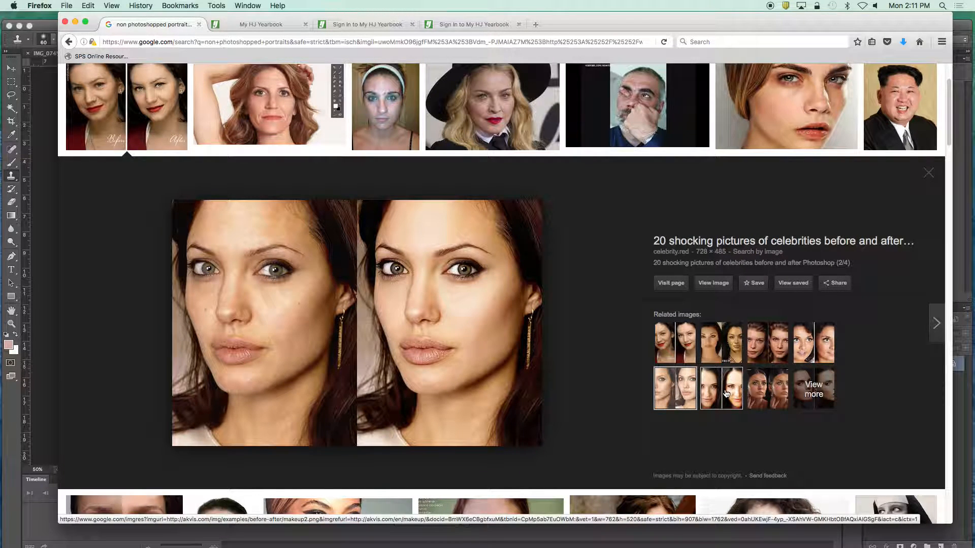
pyautogui.click(675, 347)
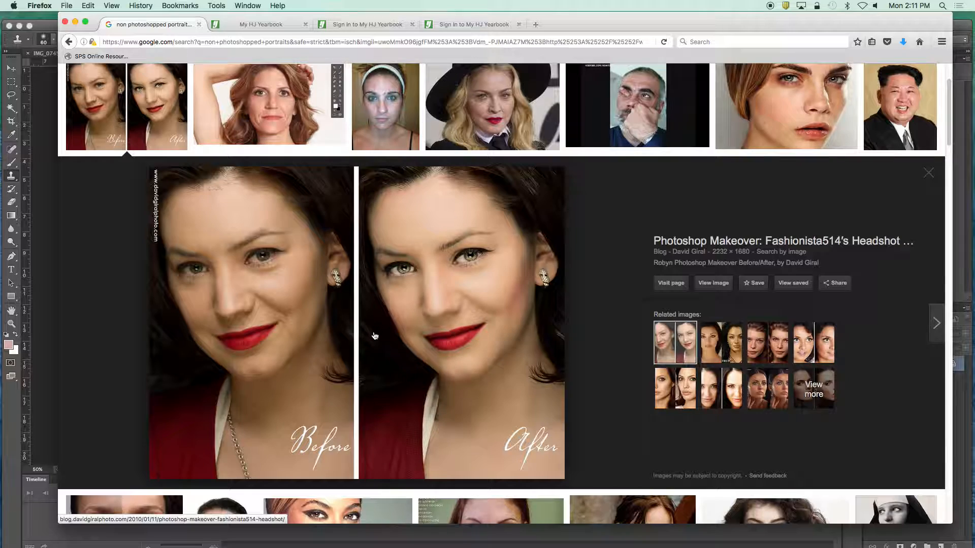
# - Compare the two previews of the blonde woman's portrait, Photo Editing & Portrait Enhancement and Makeover Monday-Sweet And Spicy
pyautogui.scroll(-8, 374, 335)
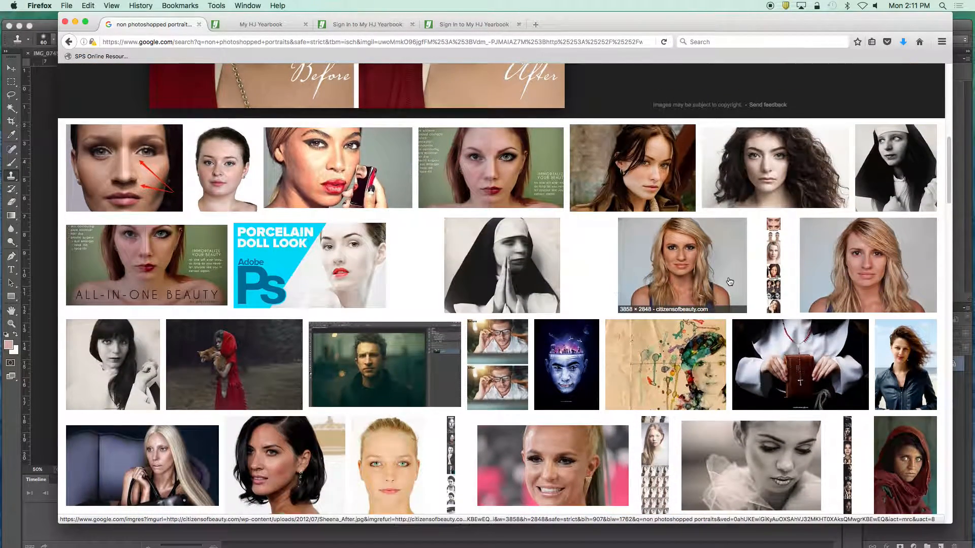
pyautogui.click(866, 267)
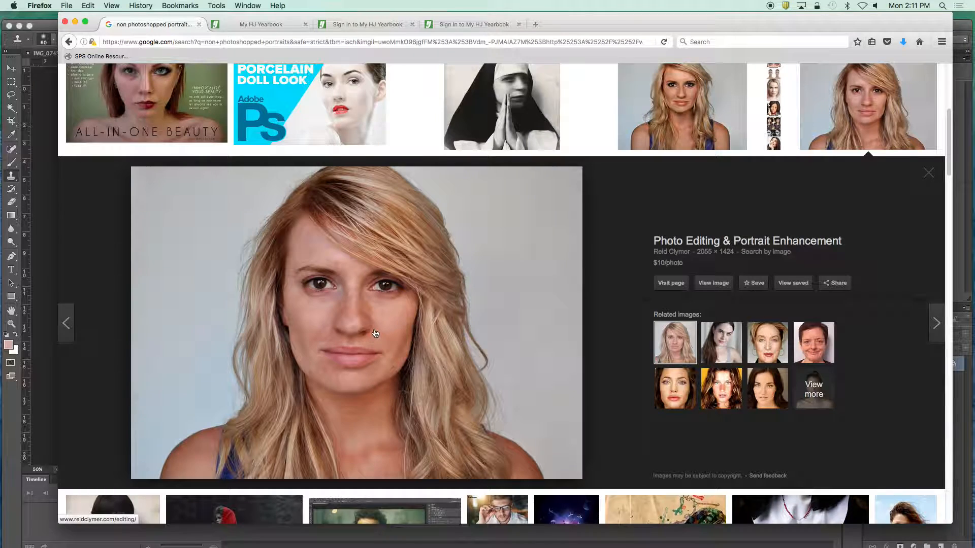
pyautogui.scroll(2, 350, 331)
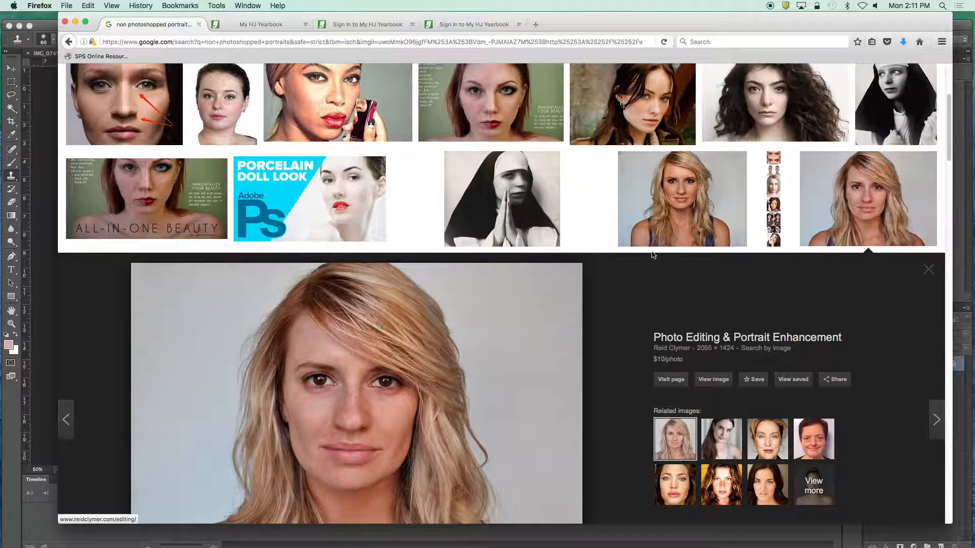
pyautogui.click(665, 213)
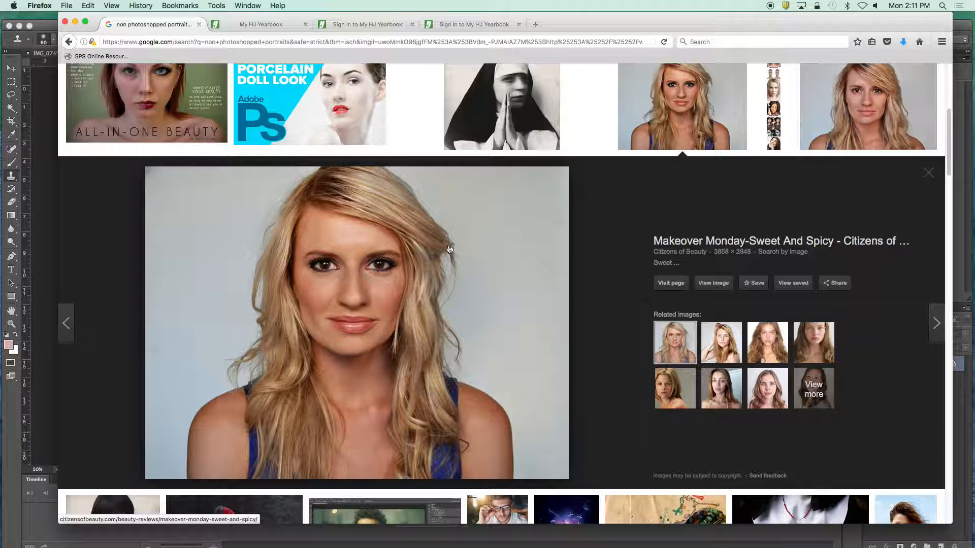
pyautogui.click(868, 111)
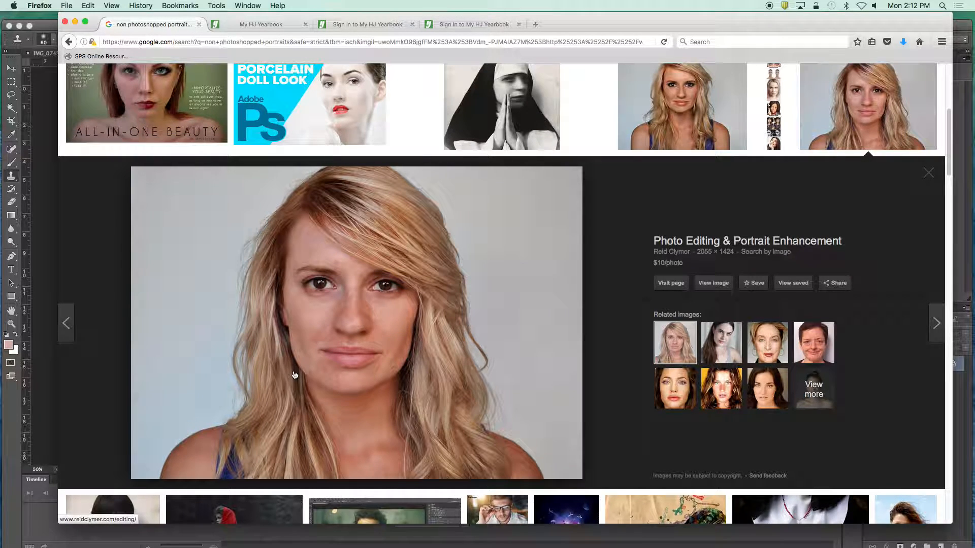
# - Minimize the browser to switch to Photoshop with beforeweb.jpg open, and shift the Photoshop window up slightly
pyautogui.rightClick(312, 326)
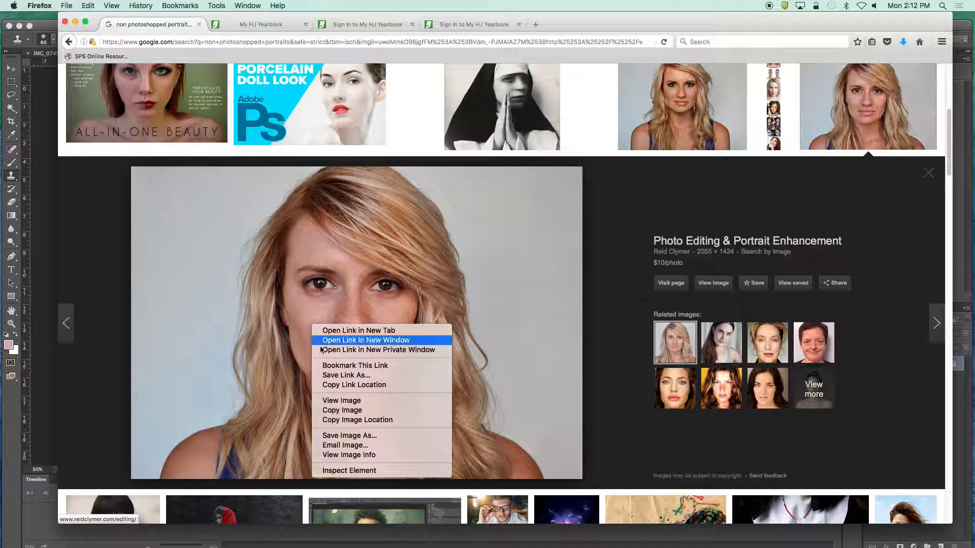
pyautogui.click(188, 234)
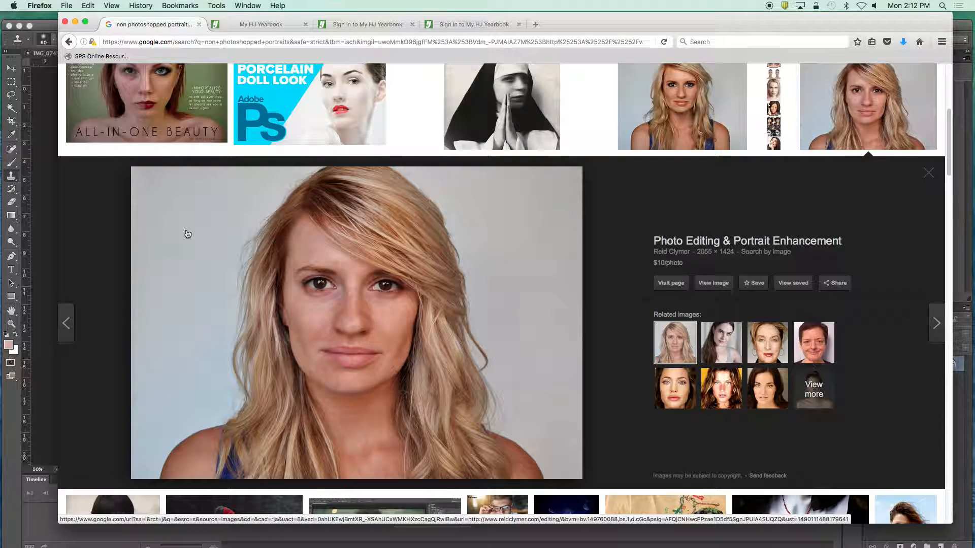
pyautogui.click(76, 22)
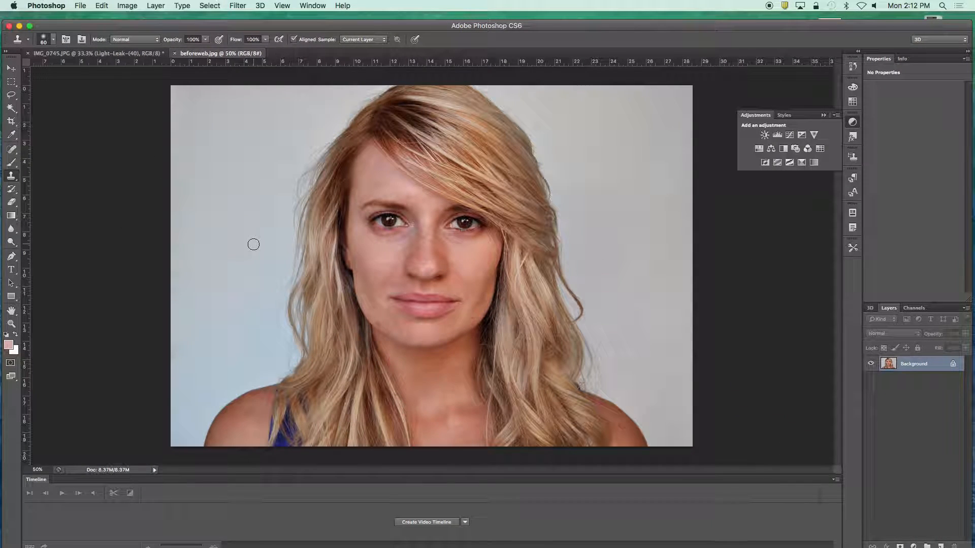
pyautogui.moveTo(412, 27); pyautogui.dragTo(415, 19)
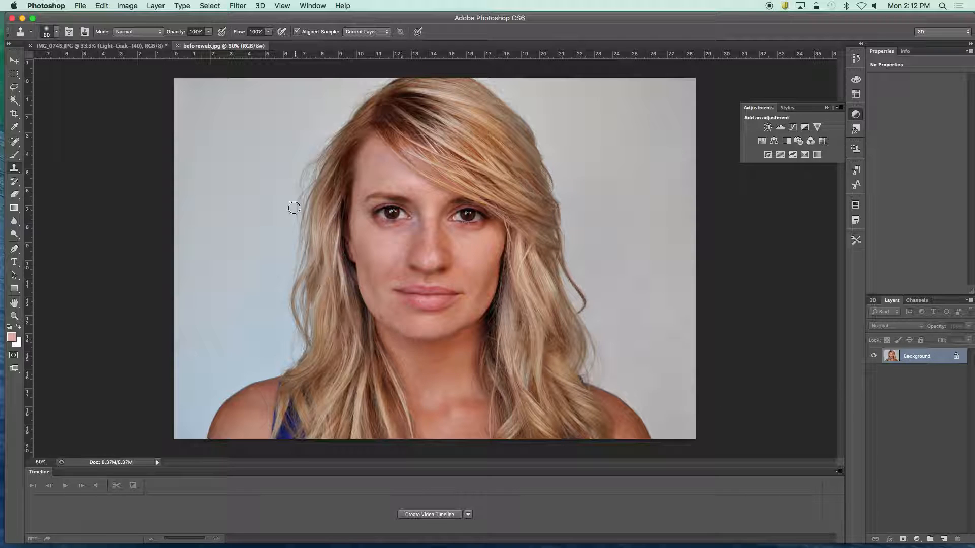
# - Brighten the portrait with a Brightness/Contrast adjustment, setting Brightness to 24
pyautogui.click(128, 6)
pyautogui.moveTo(158, 37)
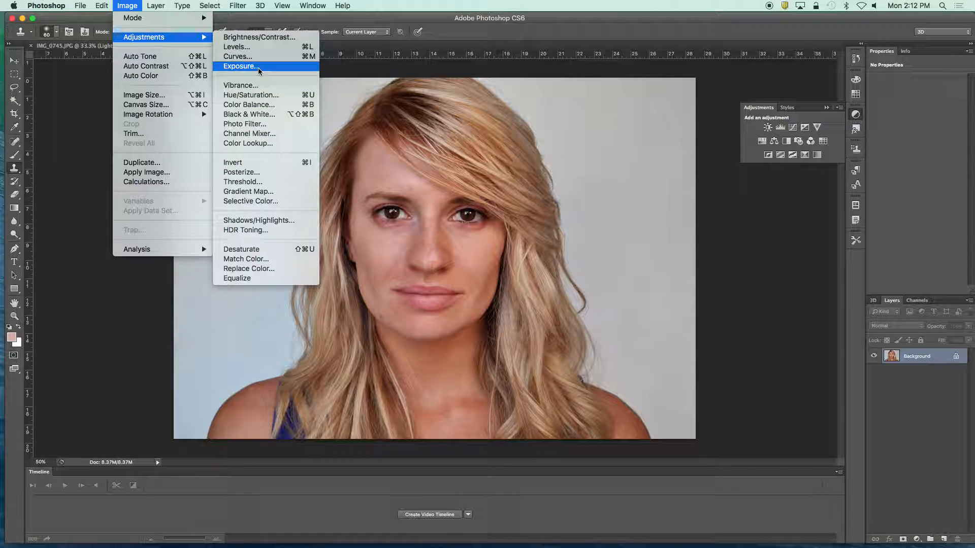
pyautogui.click(261, 38)
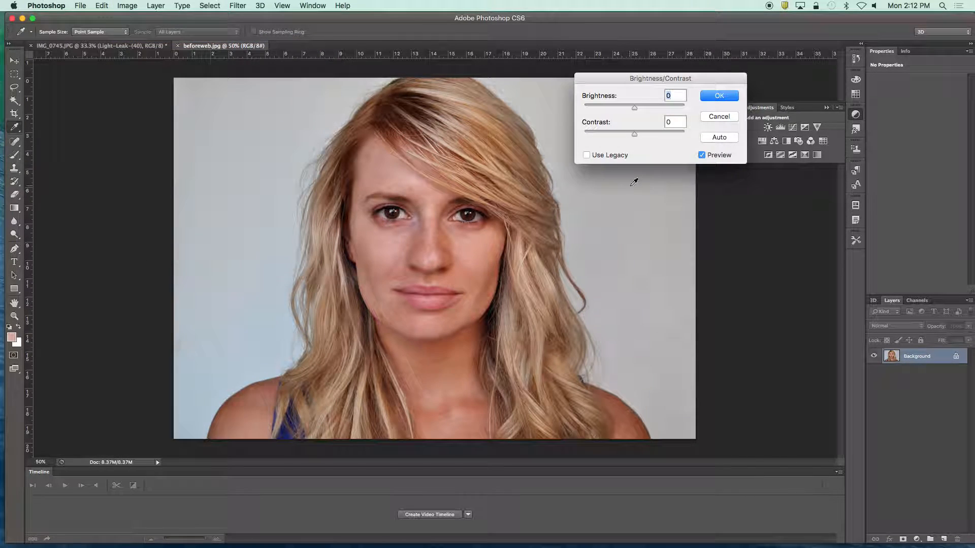
pyautogui.moveTo(634, 107); pyautogui.dragTo(642, 111)
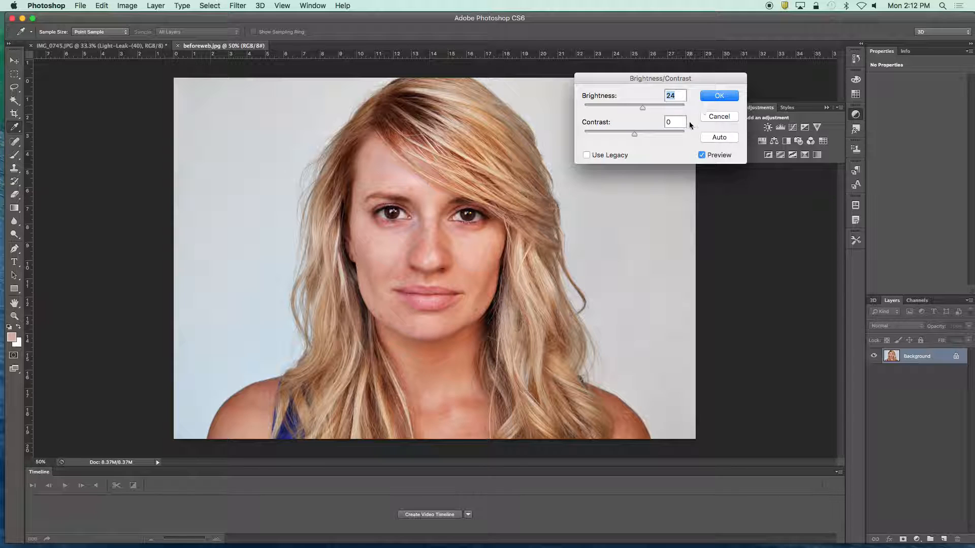
pyautogui.click(717, 96)
pyautogui.press('s')
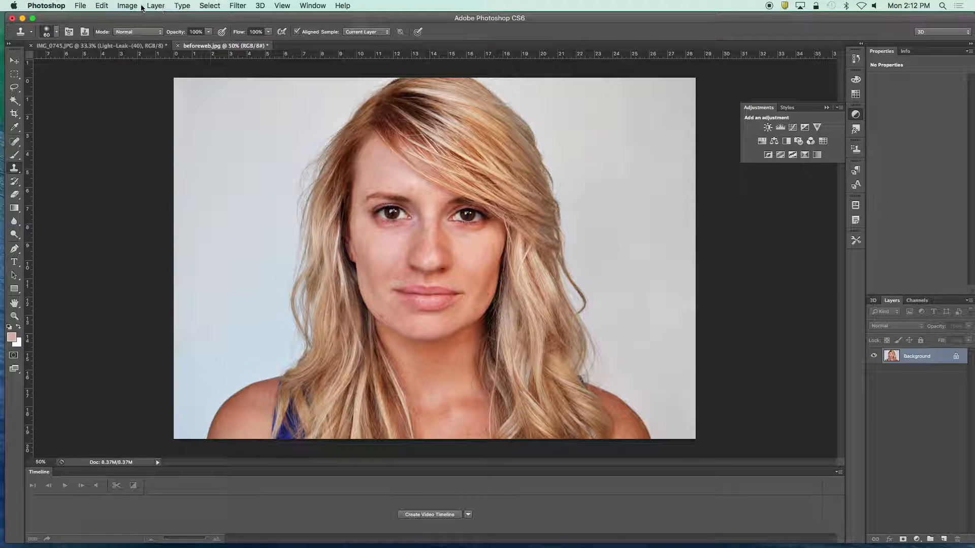
pyautogui.click(126, 6)
pyautogui.moveTo(201, 37)
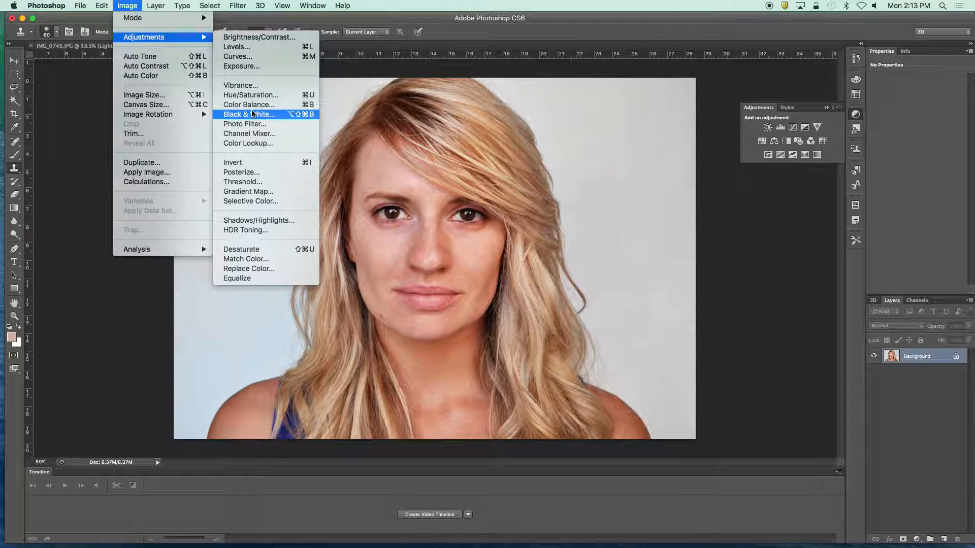
pyautogui.click(252, 162)
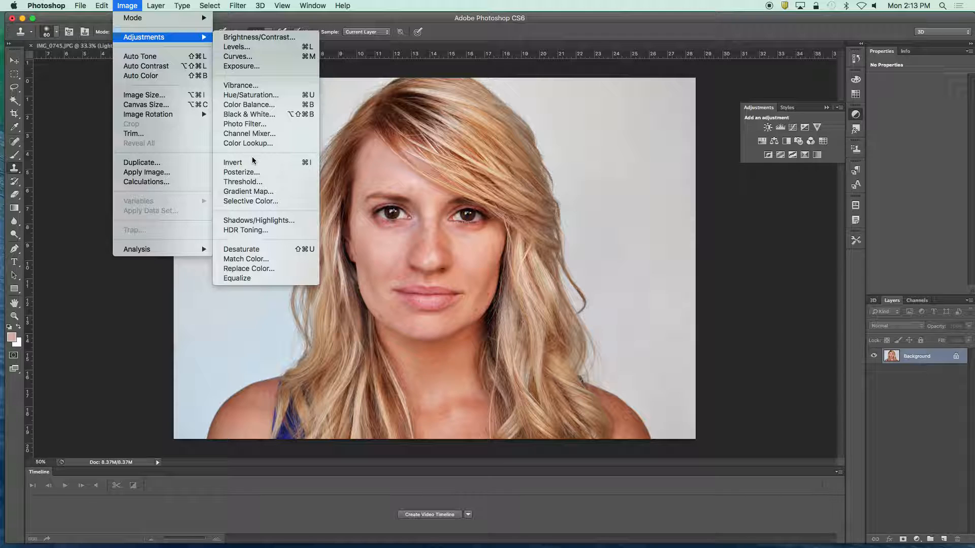
pyautogui.click(257, 38)
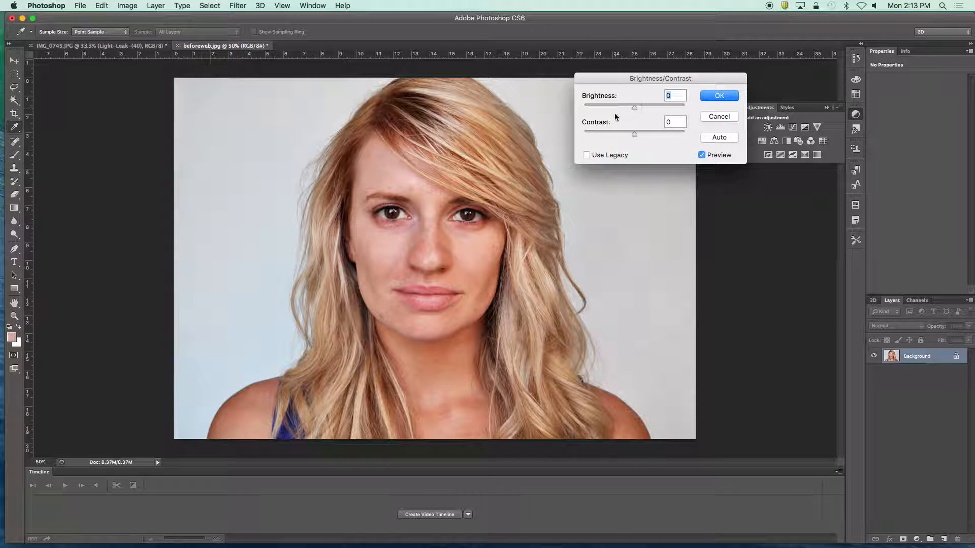
pyautogui.moveTo(635, 133)
pyautogui.mouseDown()
pyautogui.moveTo(647, 136)
pyautogui.moveTo(619, 134)
pyautogui.moveTo(637, 134)
pyautogui.mouseUp()
pyautogui.click(719, 117)
pyautogui.press('s')
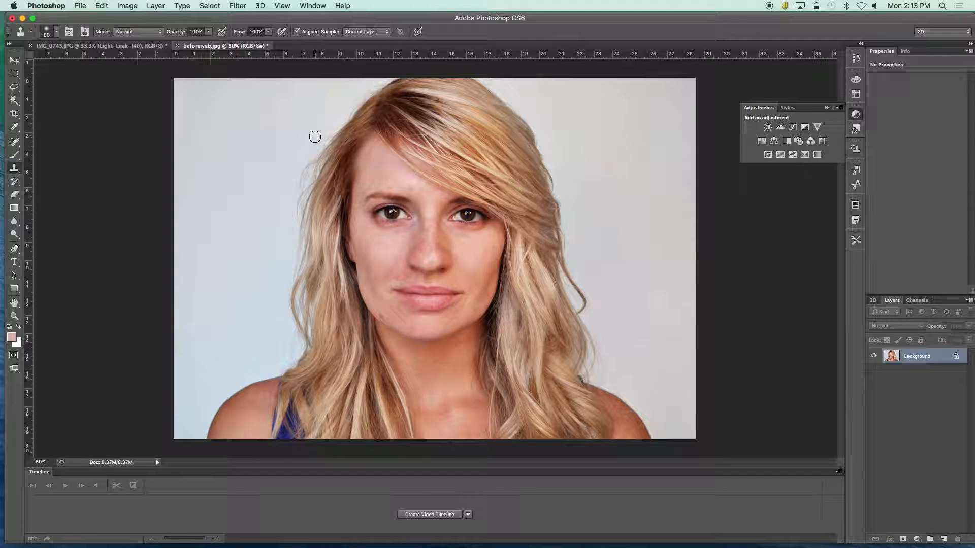
# - Lighten the portrait's dark areas with a Shadows/Highlights adjustment, setting the Shadows amount to 21%
pyautogui.click(127, 6)
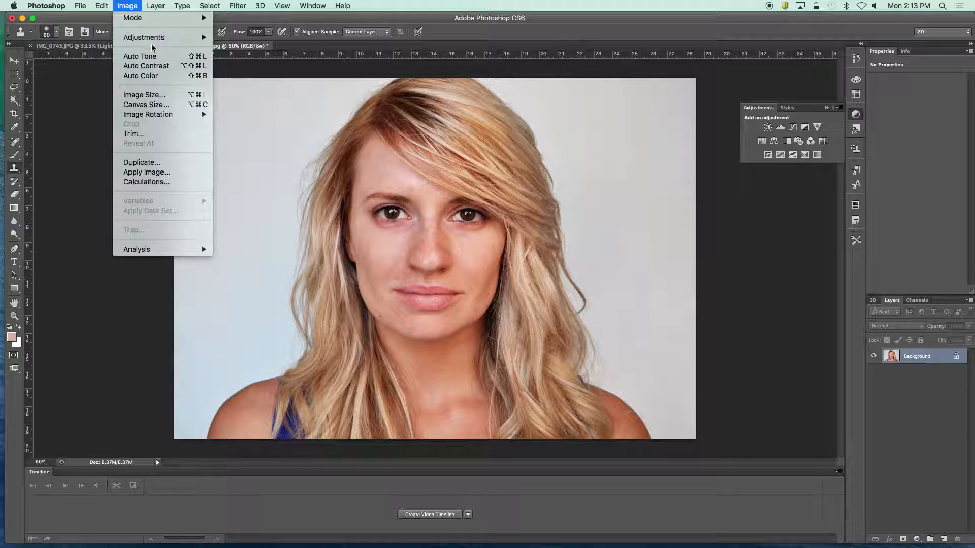
pyautogui.moveTo(209, 38)
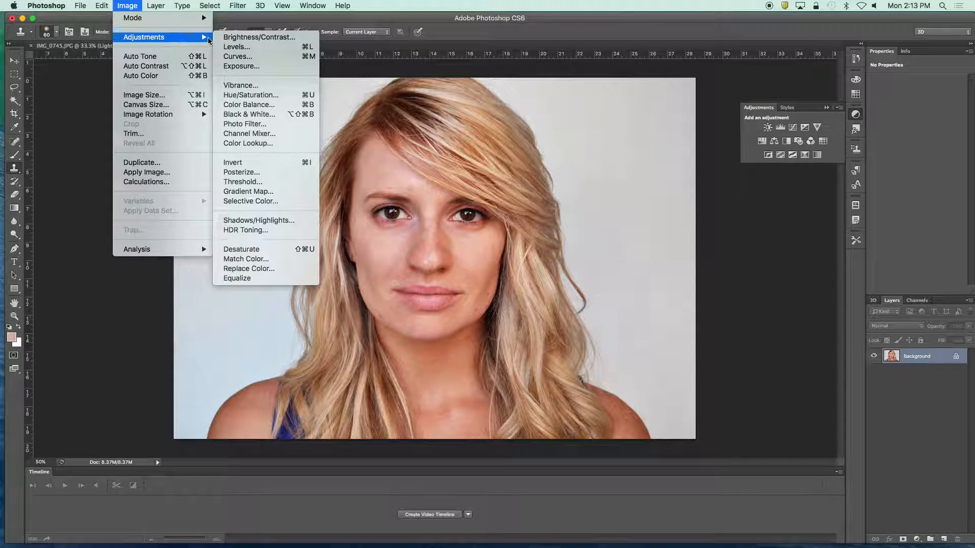
pyautogui.click(254, 221)
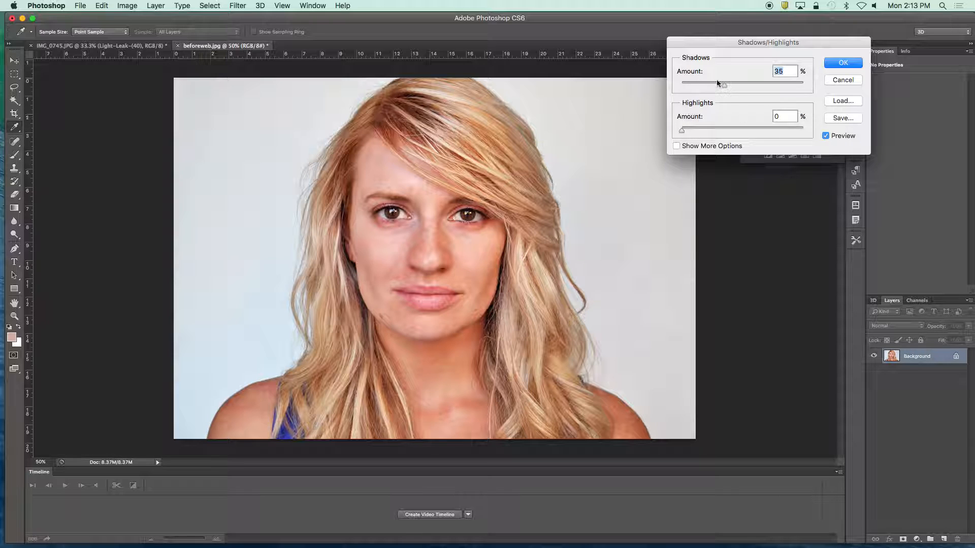
pyautogui.moveTo(724, 84)
pyautogui.mouseDown()
pyautogui.moveTo(671, 86)
pyautogui.moveTo(712, 87)
pyautogui.mouseUp()
pyautogui.moveTo(715, 88)
pyautogui.mouseDown()
pyautogui.moveTo(757, 87)
pyautogui.moveTo(707, 88)
pyautogui.mouseUp()
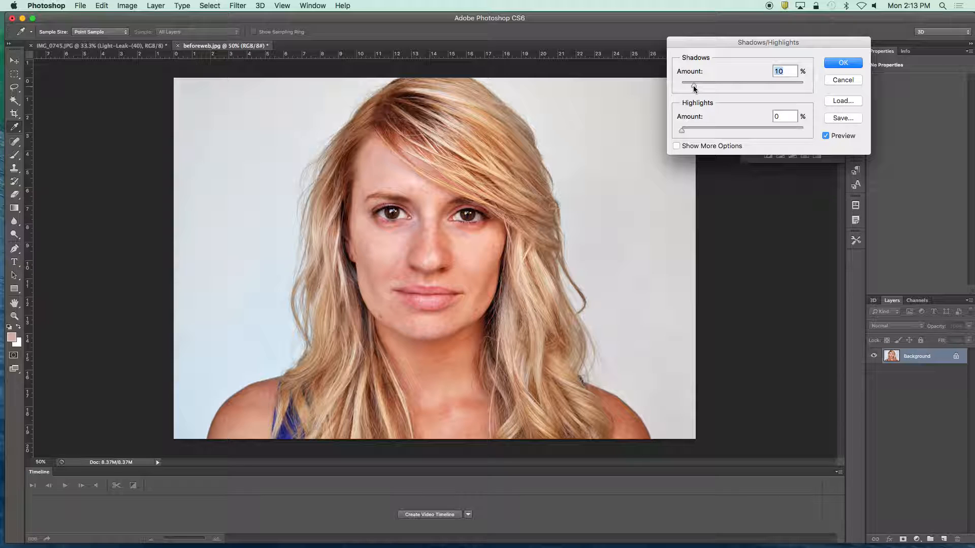
pyautogui.moveTo(693, 86); pyautogui.dragTo(712, 92)
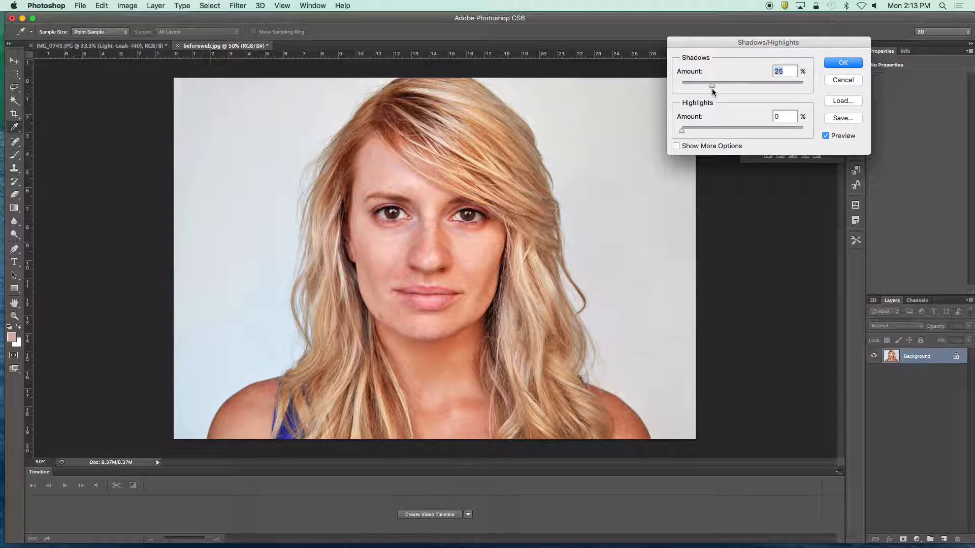
pyautogui.moveTo(712, 87); pyautogui.dragTo(708, 88)
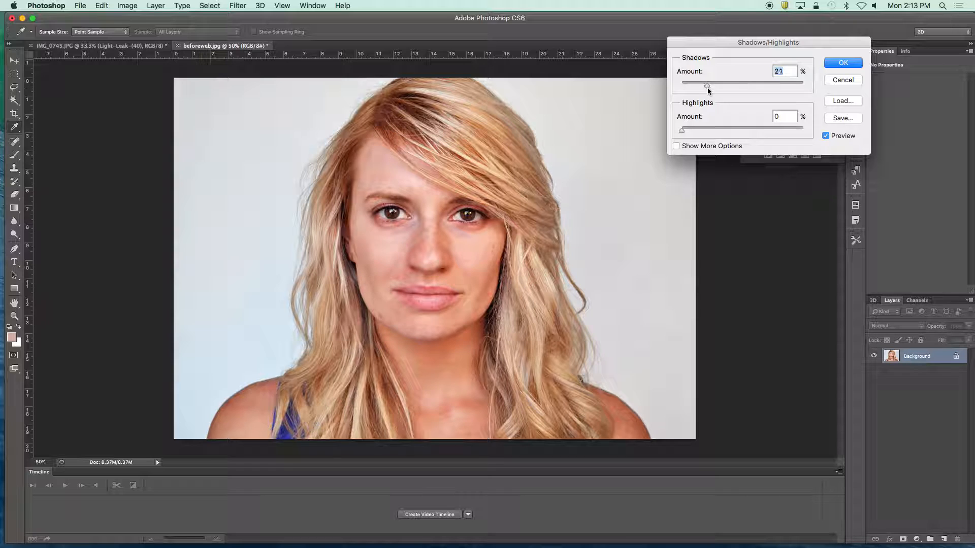
pyautogui.click(842, 62)
pyautogui.press('s')
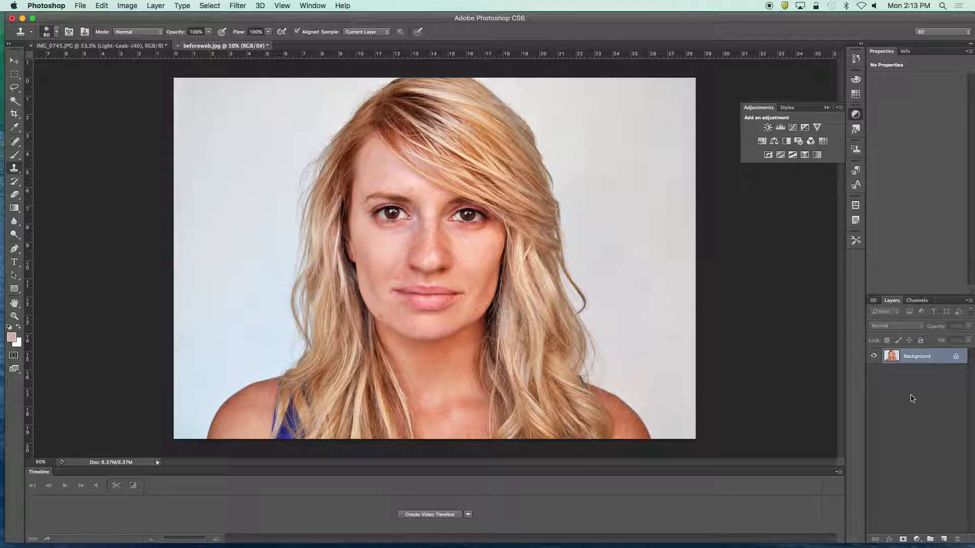
# - Remove the red blemish on the outer part of the right-hand cheek using the Content-Aware Spot Healing Brush
pyautogui.click(14, 143)
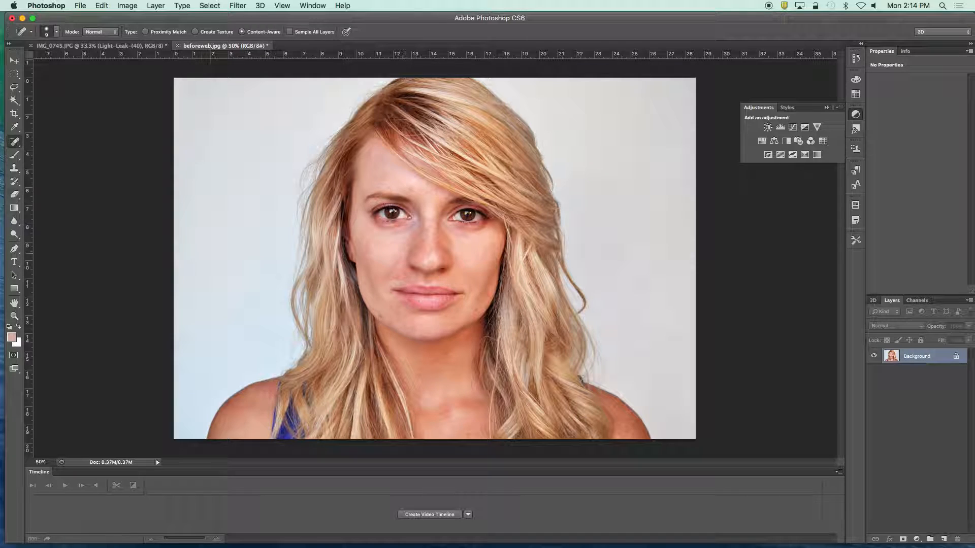
pyautogui.press('super+plus')
pyautogui.press('super+plus')
pyautogui.press('super+plus')
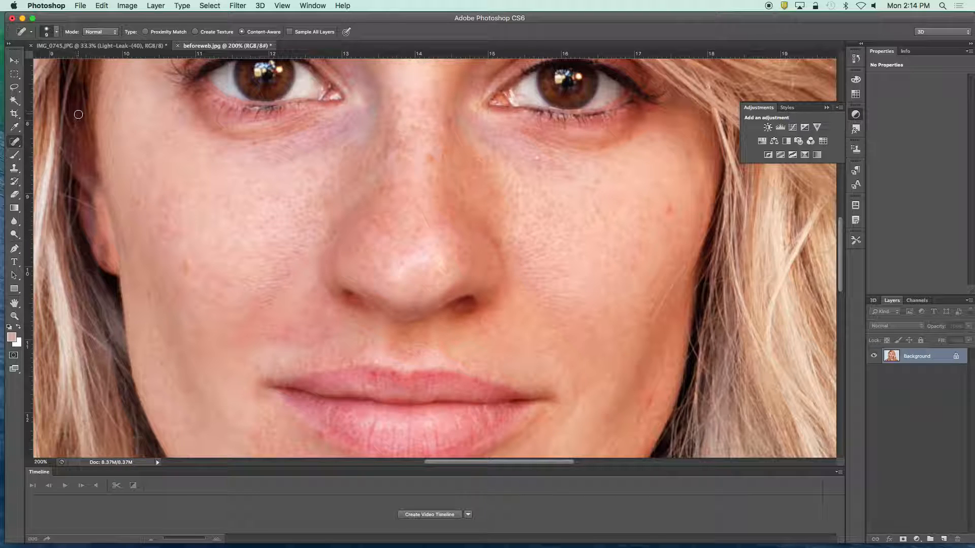
pyautogui.click(669, 209)
# - Heal the freckles on the right-hand cheek between the nose and the under-eye area with a size 10 brush
pyautogui.press(']')
pyautogui.press('[')
pyautogui.moveTo(512, 240)
pyautogui.mouseDown()
pyautogui.moveTo(529, 233)
pyautogui.moveTo(519, 258)
pyautogui.mouseUp()
pyautogui.click(544, 245)
pyautogui.click(548, 203)
pyautogui.click(537, 189)
pyautogui.click(515, 170)
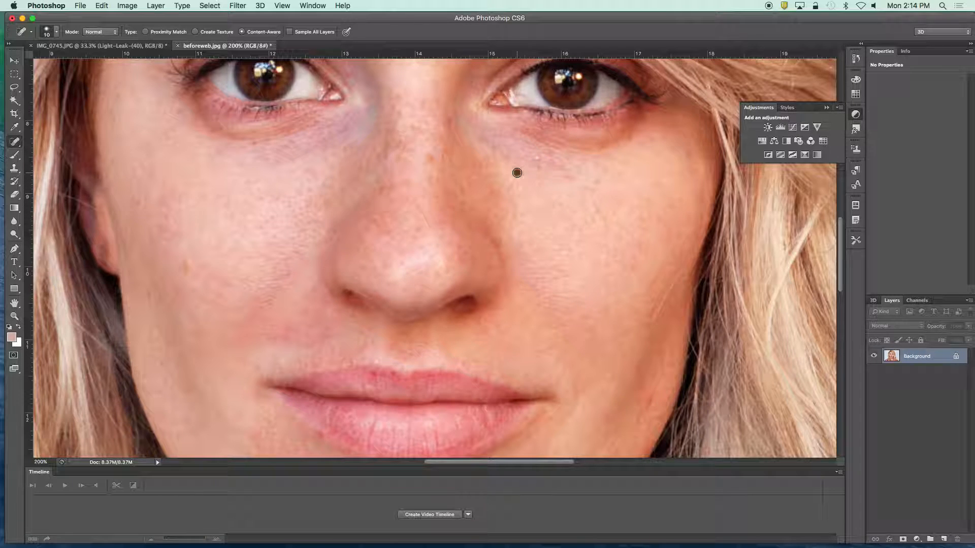
pyautogui.click(566, 177)
pyautogui.moveTo(595, 207)
pyautogui.mouseDown()
pyautogui.moveTo(595, 220)
pyautogui.moveTo(578, 227)
pyautogui.mouseUp()
pyautogui.click(550, 210)
# - Heal the marks beside the right-hand nostril and smooth the fine lines beneath the right-hand eye
pyautogui.click(498, 308)
pyautogui.moveTo(500, 241); pyautogui.dragTo(503, 267)
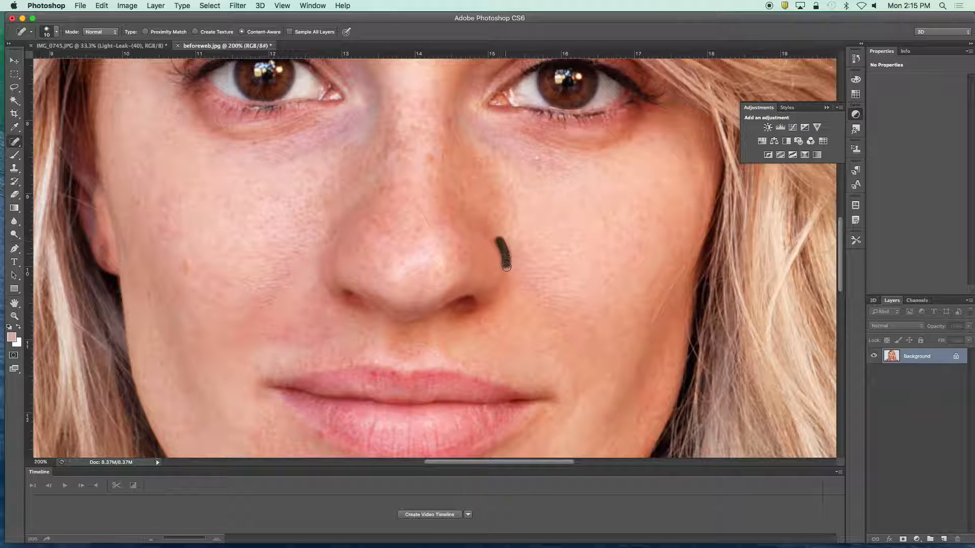
pyautogui.click(532, 294)
pyautogui.click(508, 158)
pyautogui.moveTo(522, 131); pyautogui.dragTo(536, 136)
pyautogui.moveTo(628, 143); pyautogui.dragTo(641, 135)
# - Spot-heal the cluster of freckles and fine lines on the right-hand cheek just outward from the nostril
pyautogui.click(557, 276)
pyautogui.click(561, 266)
pyautogui.click(568, 274)
pyautogui.click(561, 287)
pyautogui.click(540, 290)
pyautogui.click(528, 295)
pyautogui.click(535, 301)
pyautogui.click(531, 303)
pyautogui.click(544, 305)
pyautogui.click(550, 315)
pyautogui.click(565, 327)
pyautogui.click(550, 326)
pyautogui.click(536, 279)
# - Heal the remaining spots on the lower and outer parts of the right-hand cheek
pyautogui.click(605, 310)
pyautogui.click(602, 350)
pyautogui.click(587, 319)
pyautogui.click(661, 217)
pyautogui.click(644, 227)
pyautogui.click(627, 272)
pyautogui.click(626, 279)
# - Heal the spots along the right-hand side of the nose, from the inner eye corner to the nostril crease
pyautogui.click(514, 179)
pyautogui.click(508, 177)
pyautogui.click(507, 165)
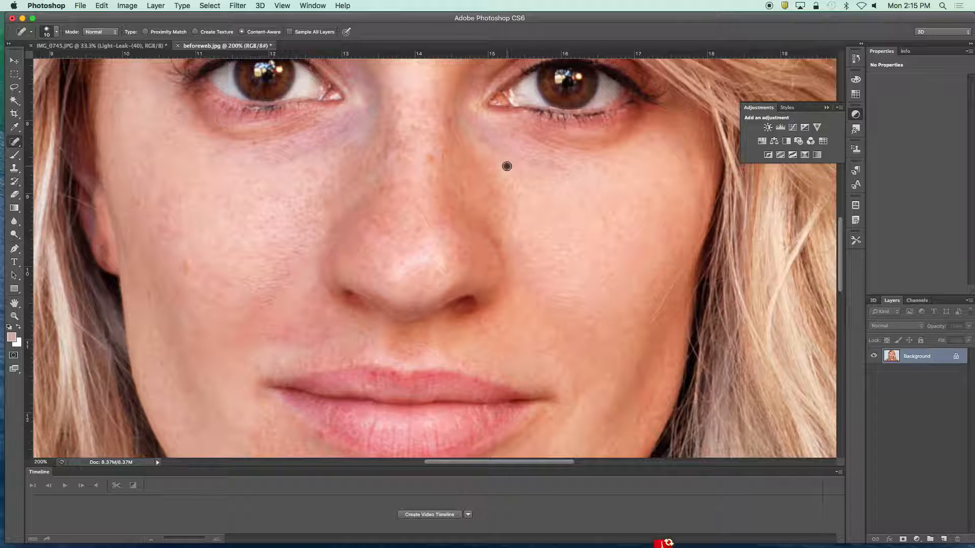
pyautogui.moveTo(486, 147); pyautogui.dragTo(493, 151)
pyautogui.click(471, 178)
pyautogui.click(485, 222)
pyautogui.click(494, 233)
pyautogui.click(502, 240)
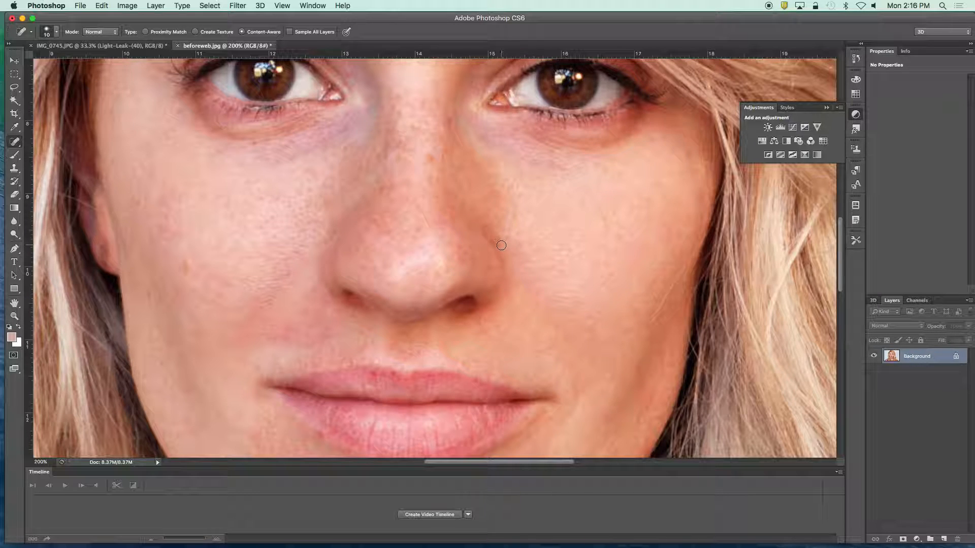
# - Spot-heal the remaining marks along the right-hand side of the nose and on the cheek beside the nostril
pyautogui.click(498, 226)
pyautogui.moveTo(487, 197); pyautogui.dragTo(499, 193)
pyautogui.click(517, 190)
pyautogui.click(536, 282)
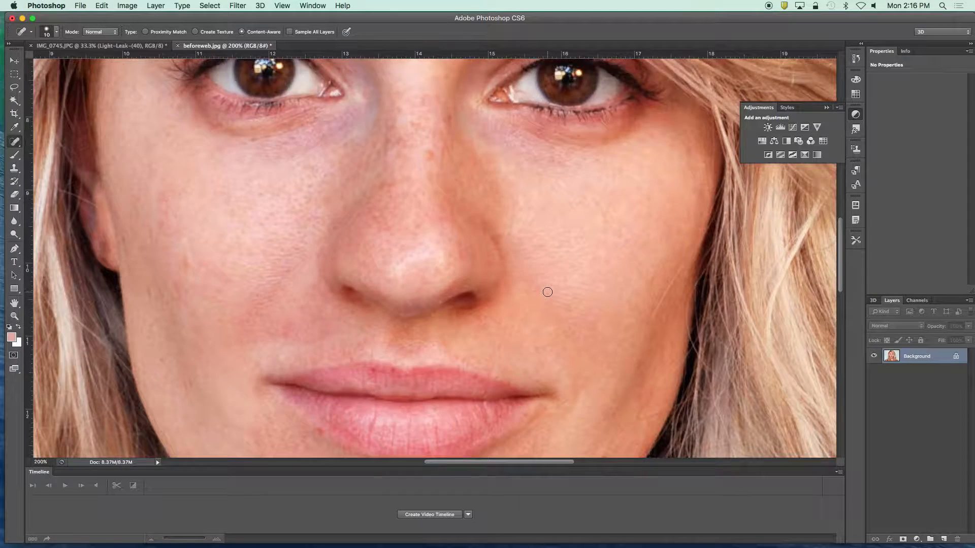
# - Add a new empty layer above the Background layer
pyautogui.scroll(-3, 547, 292)
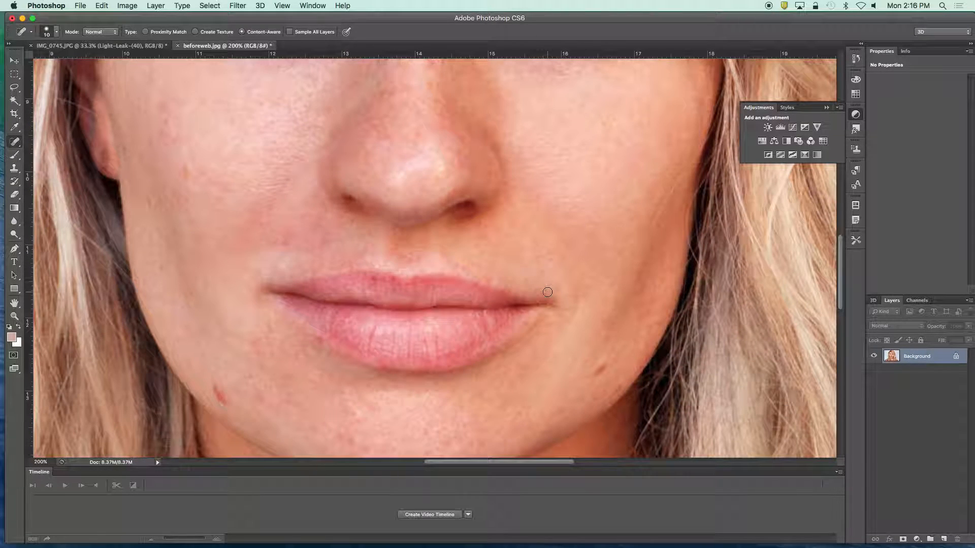
pyautogui.scroll(6, 548, 292)
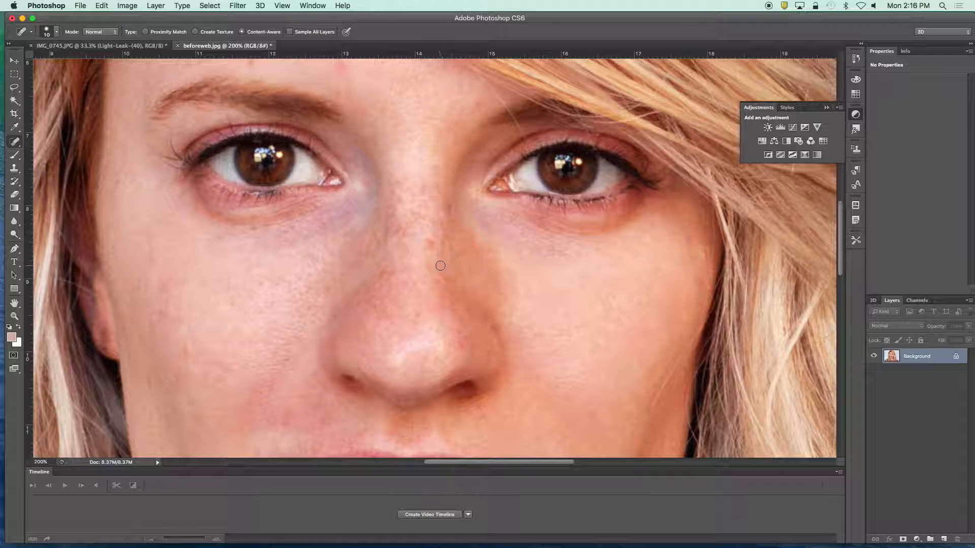
pyautogui.scroll(3, 440, 265)
pyautogui.scroll(-4, 488, 339)
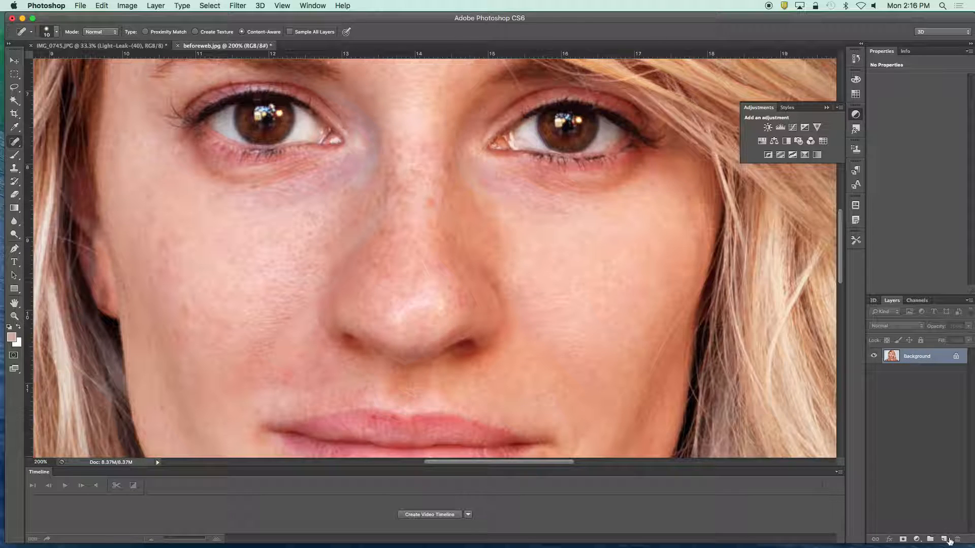
pyautogui.click(944, 537)
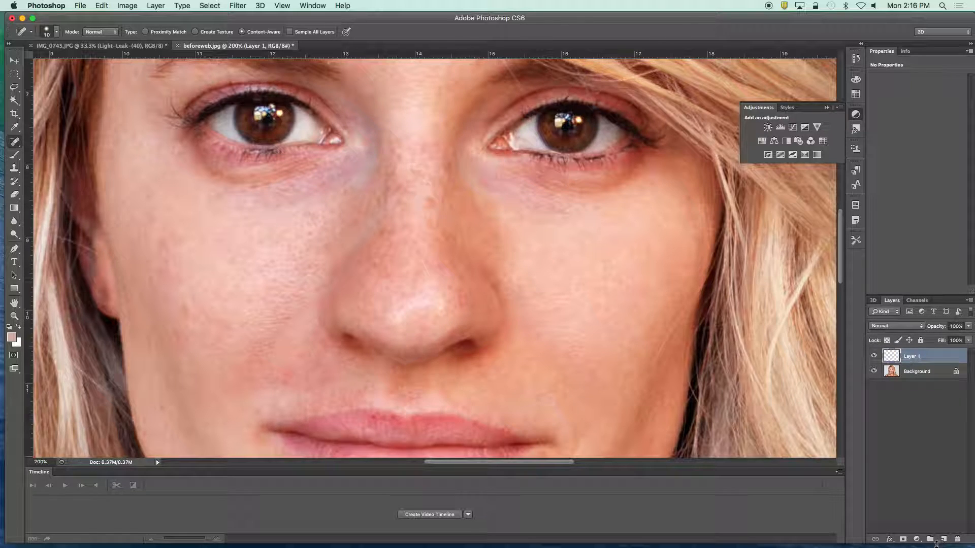
# - Sample the skin tone below the inner corner of the right-hand eye from the Background, and make Layer 1 active
pyautogui.click(916, 373)
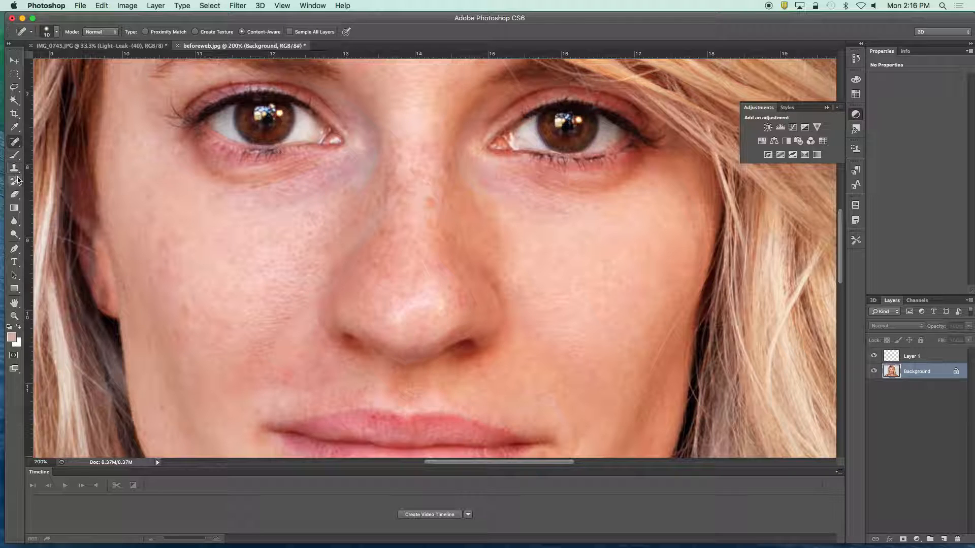
pyautogui.click(14, 127)
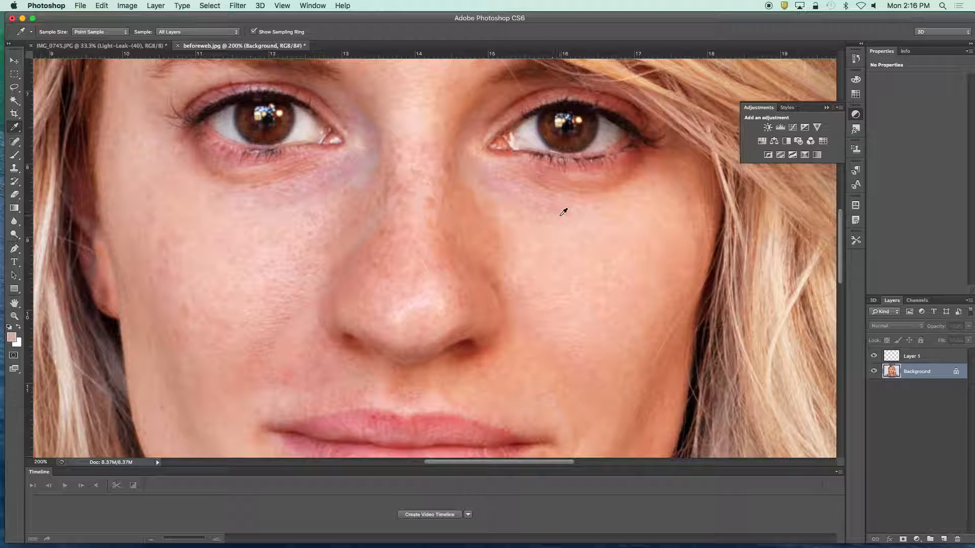
pyautogui.click(496, 194)
pyautogui.click(931, 357)
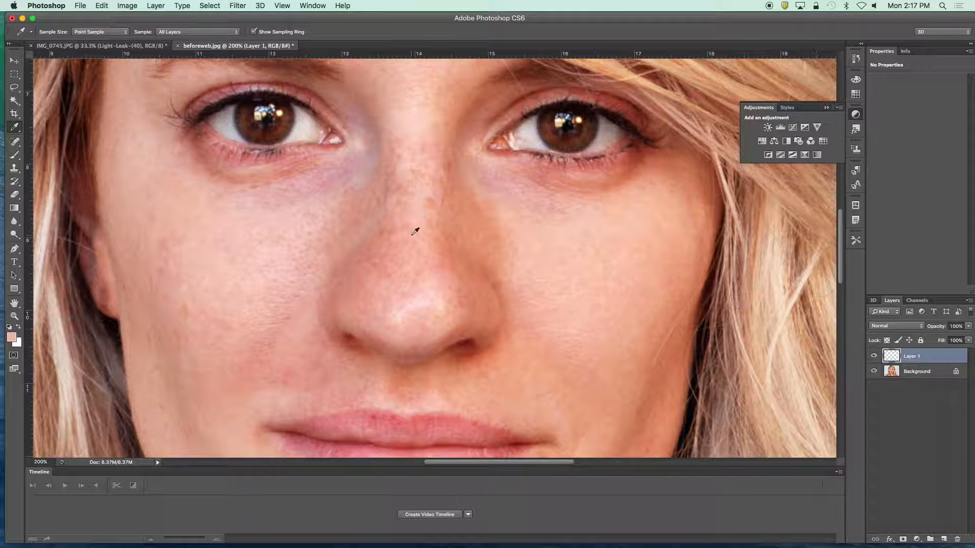
# - Paint the sampled skin tone over the dark circle under the right-hand eye with a 30 px Normal-mode brush at 21% opacity
pyautogui.click(15, 156)
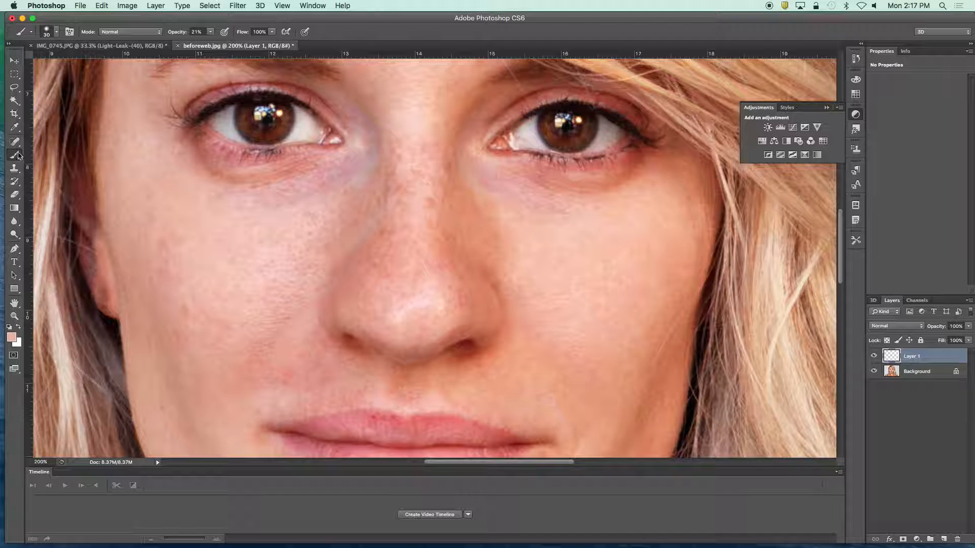
pyautogui.click(129, 31)
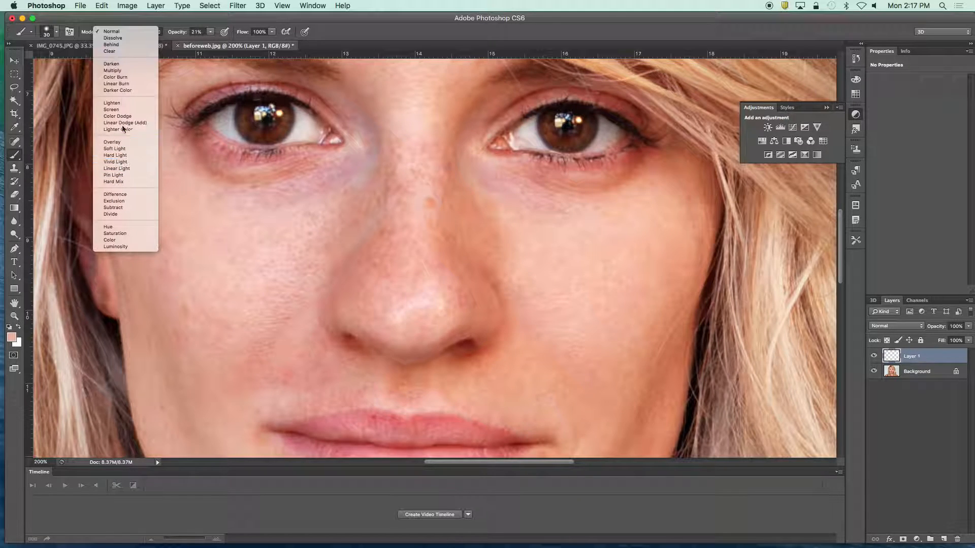
pyautogui.click(122, 32)
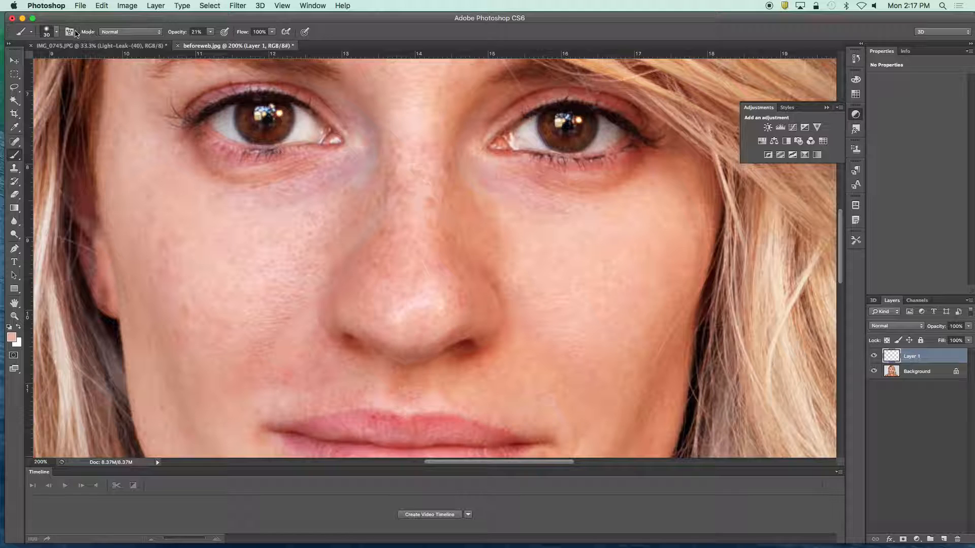
pyautogui.click(56, 32)
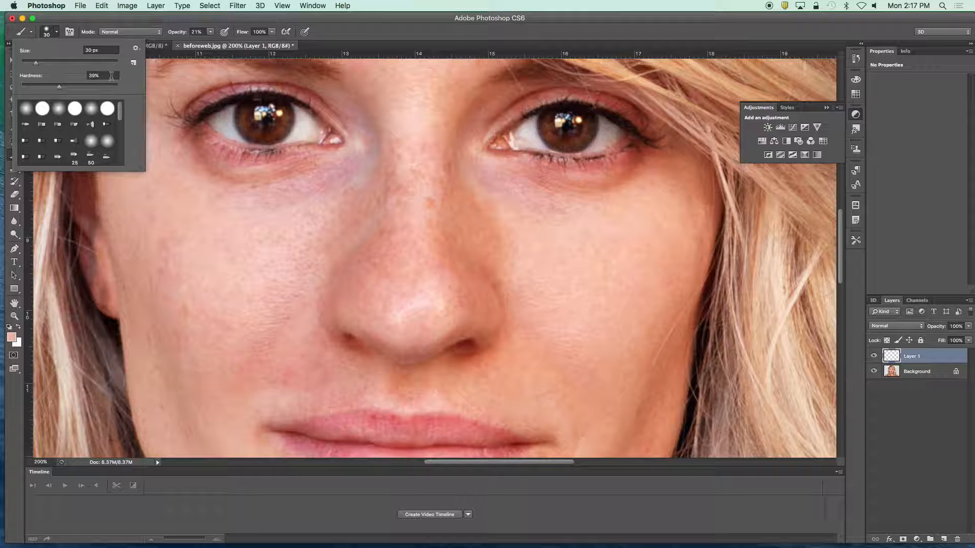
pyautogui.click(362, 18)
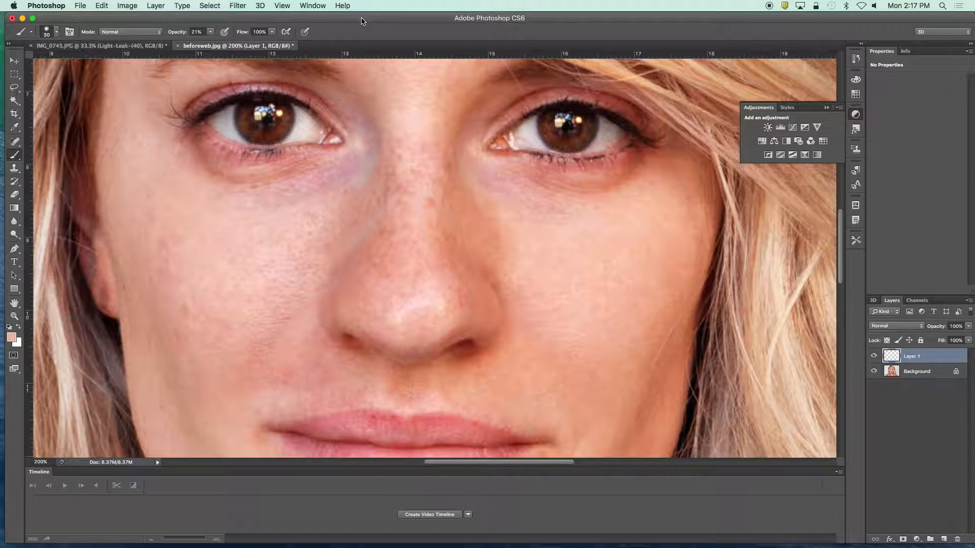
pyautogui.click(211, 33)
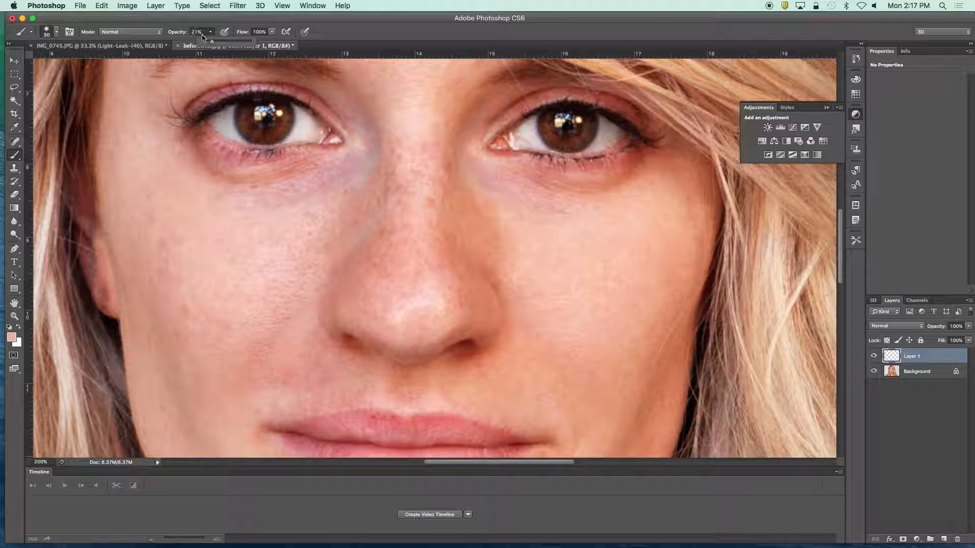
pyautogui.click(339, 20)
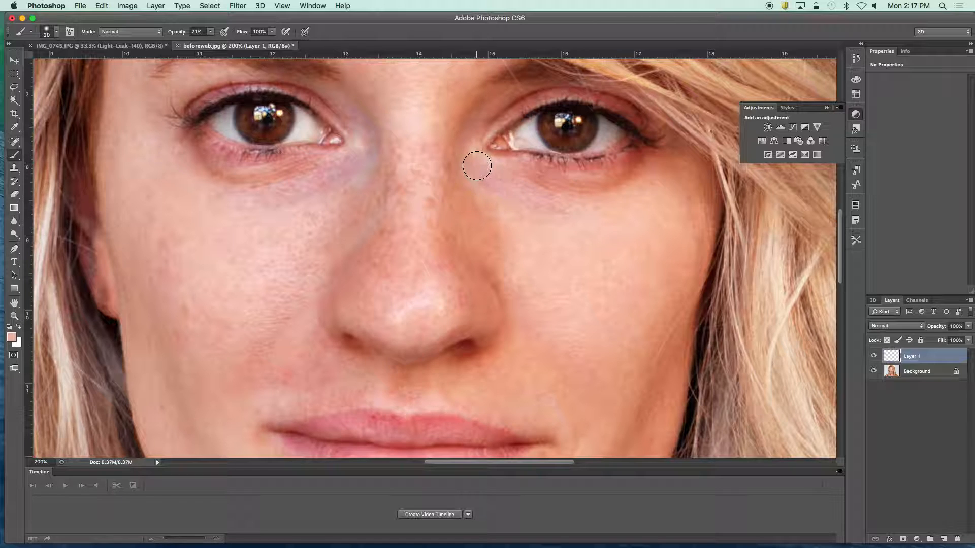
pyautogui.moveTo(531, 196); pyautogui.dragTo(574, 205)
pyautogui.moveTo(474, 168)
pyautogui.mouseDown()
pyautogui.moveTo(583, 209)
pyautogui.moveTo(582, 220)
pyautogui.moveTo(565, 221)
pyautogui.moveTo(515, 179)
pyautogui.moveTo(604, 207)
pyautogui.moveTo(537, 232)
pyautogui.moveTo(511, 202)
pyautogui.moveTo(506, 210)
pyautogui.moveTo(496, 173)
pyautogui.moveTo(474, 167)
pyautogui.mouseUp()
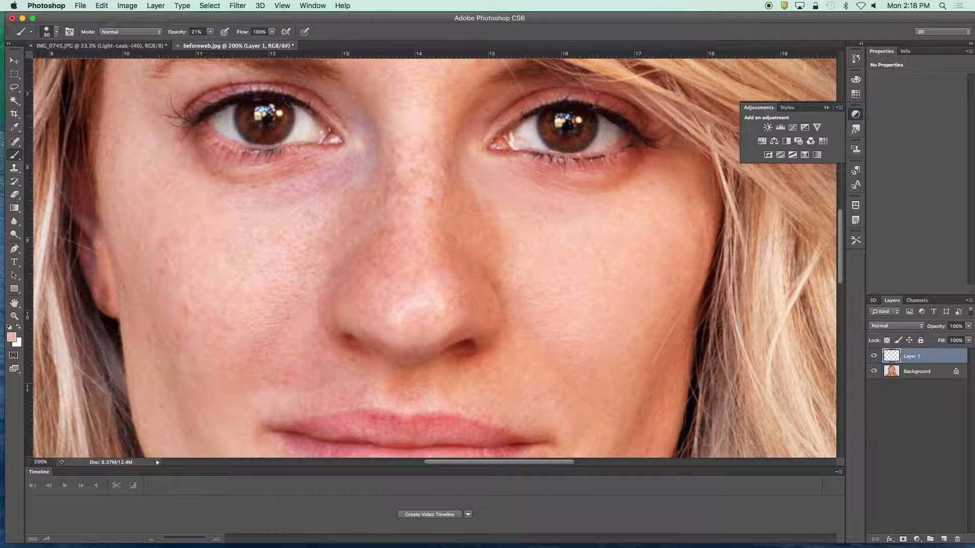
# - Try covering the area under the right-hand eye with the brush at 100% opacity
pyautogui.click(210, 32)
pyautogui.moveTo(212, 44); pyautogui.dragTo(259, 45)
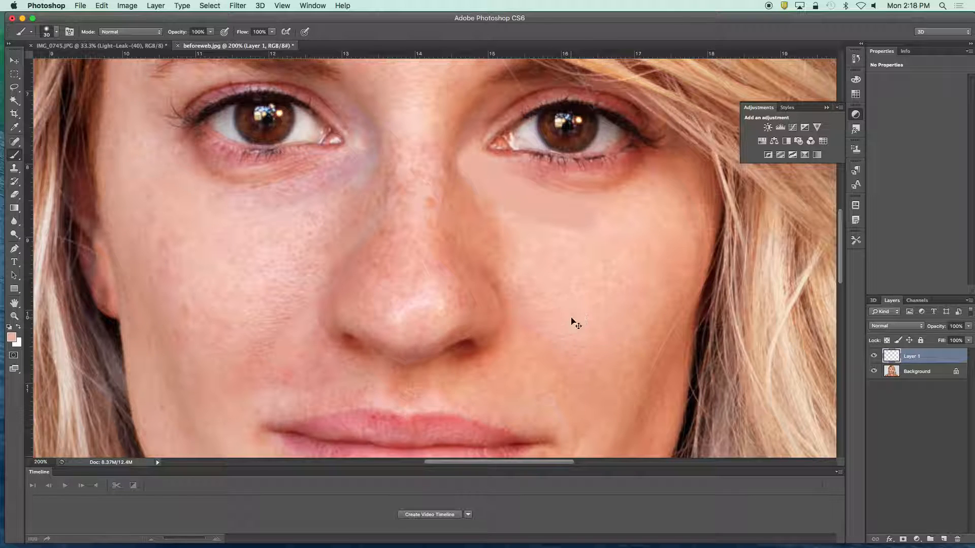
# - Set the brush opacity to 23% and paint lightly over the skin beneath the inner half of the right-hand eye
pyautogui.click(211, 33)
pyautogui.moveTo(216, 44); pyautogui.dragTo(174, 46)
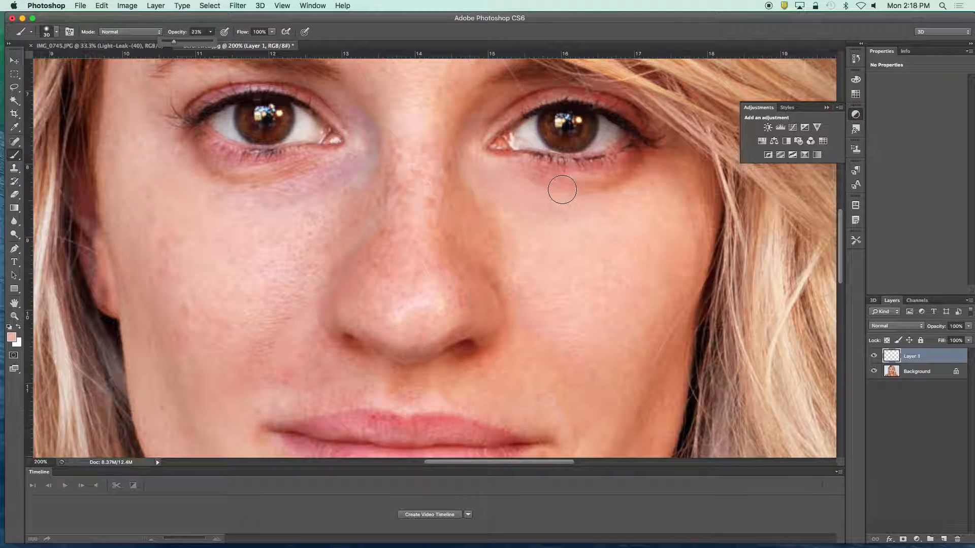
pyautogui.click(487, 193)
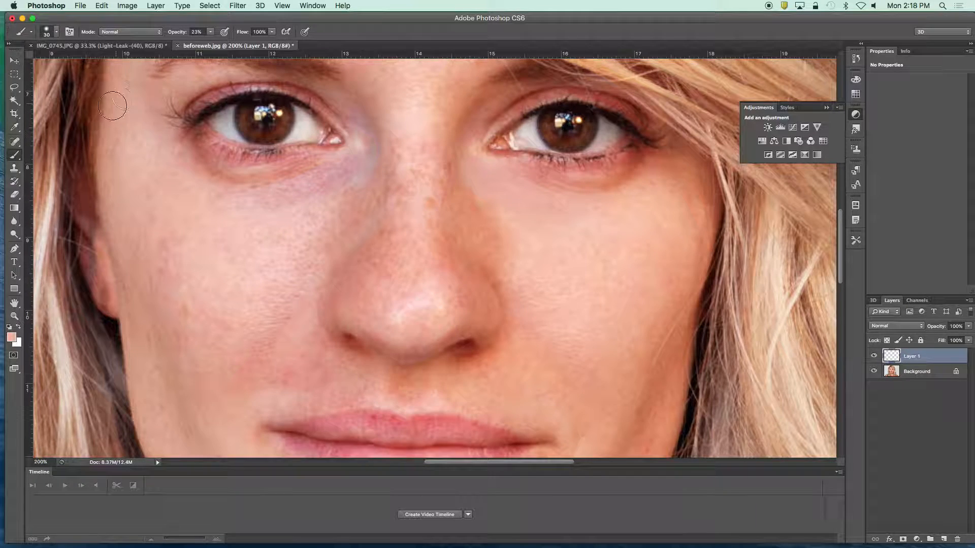
# - Lighten the shadow beneath the outer corner of the right-hand eye on the Background layer with the Dodge tool in the Shadows range
pyautogui.click(15, 128)
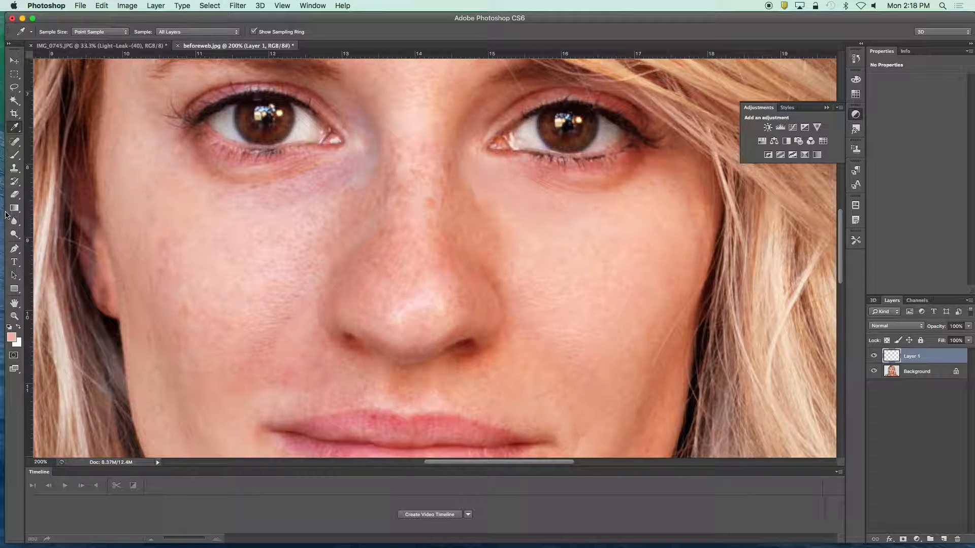
pyautogui.click(15, 235)
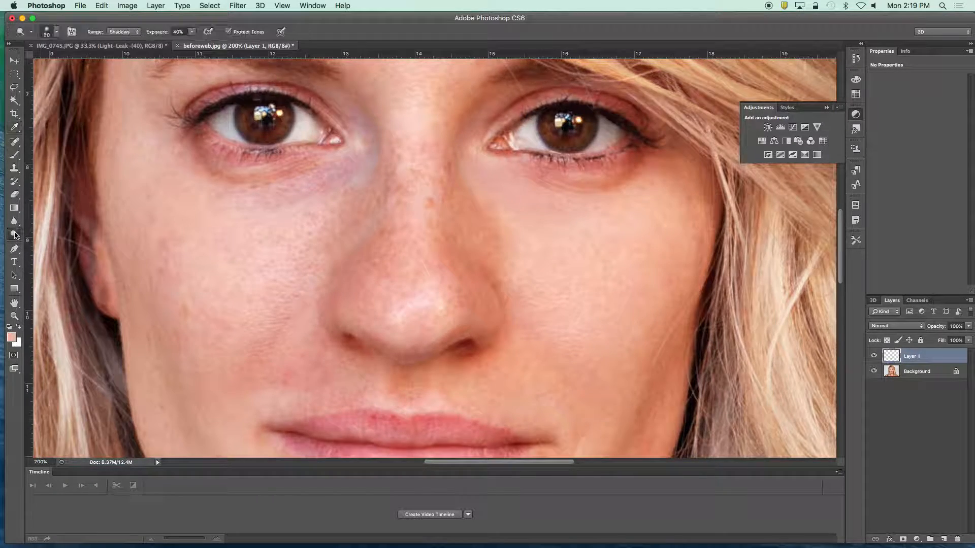
pyautogui.rightClick(15, 234)
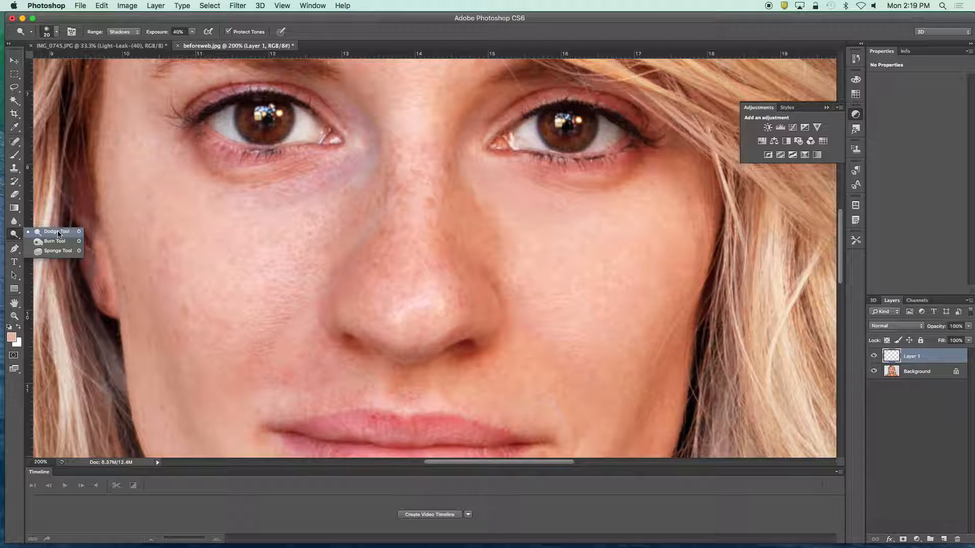
pyautogui.click(57, 232)
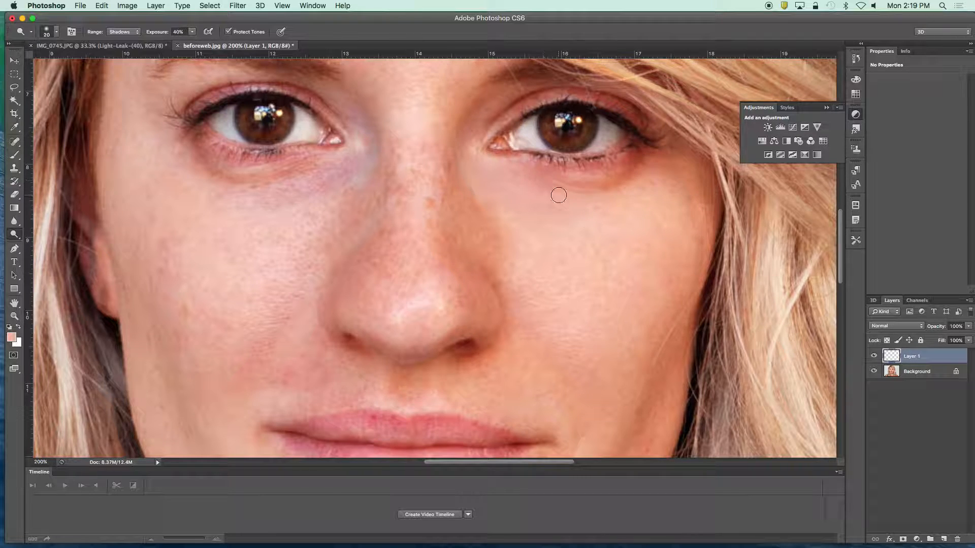
pyautogui.click(919, 373)
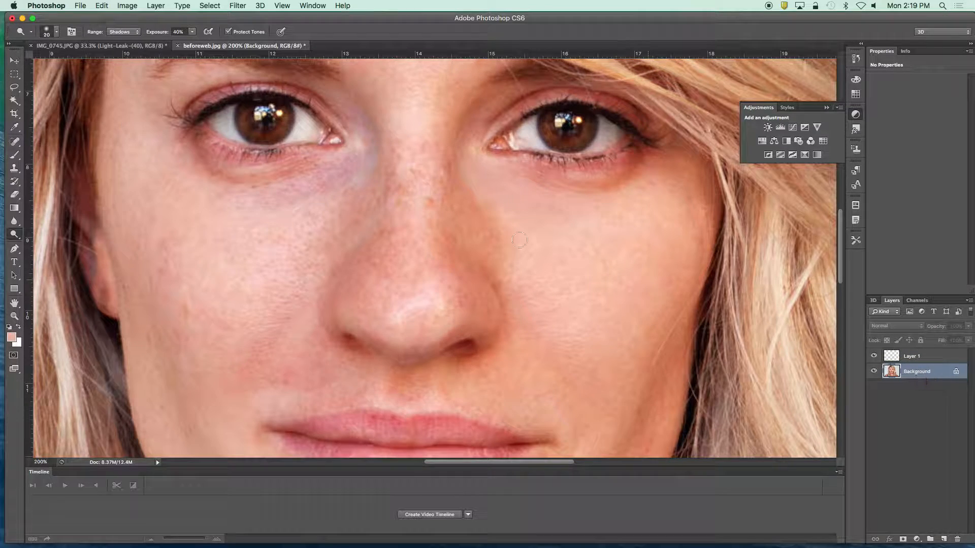
pyautogui.moveTo(637, 173)
pyautogui.mouseDown()
pyautogui.moveTo(586, 186)
pyautogui.moveTo(526, 173)
pyautogui.moveTo(617, 181)
pyautogui.moveTo(637, 170)
pyautogui.moveTo(611, 182)
pyautogui.moveTo(530, 175)
pyautogui.moveTo(626, 180)
pyautogui.moveTo(639, 167)
pyautogui.mouseUp()
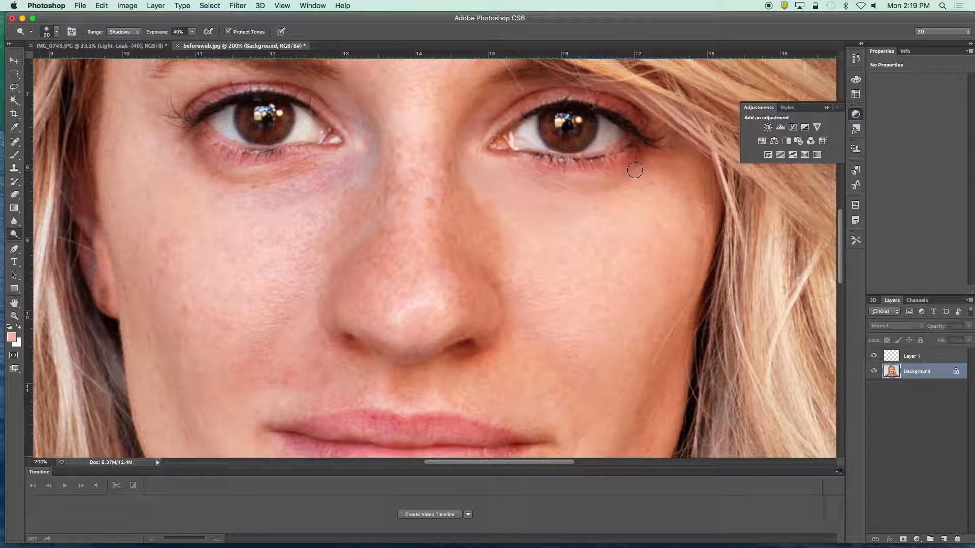
pyautogui.moveTo(634, 171)
pyautogui.mouseDown()
pyautogui.moveTo(566, 186)
pyautogui.moveTo(618, 188)
pyautogui.moveTo(645, 177)
pyautogui.moveTo(587, 190)
pyautogui.moveTo(634, 168)
pyautogui.moveTo(596, 181)
pyautogui.moveTo(543, 176)
pyautogui.moveTo(635, 200)
pyautogui.mouseUp()
# - Sample the skin tone beneath the outer half of the right-hand eye and ready a 20 px brush on Layer 1
pyautogui.click(15, 128)
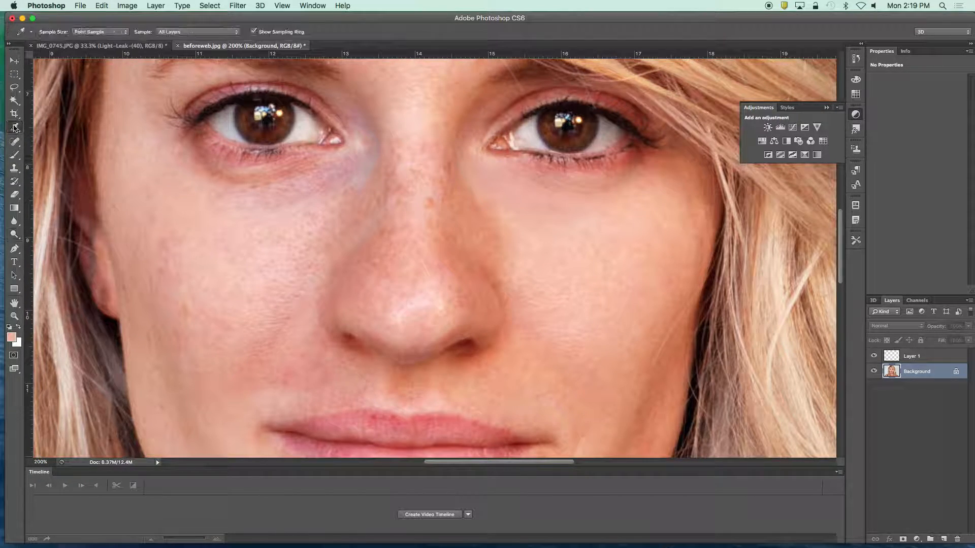
pyautogui.click(599, 194)
pyautogui.click(14, 155)
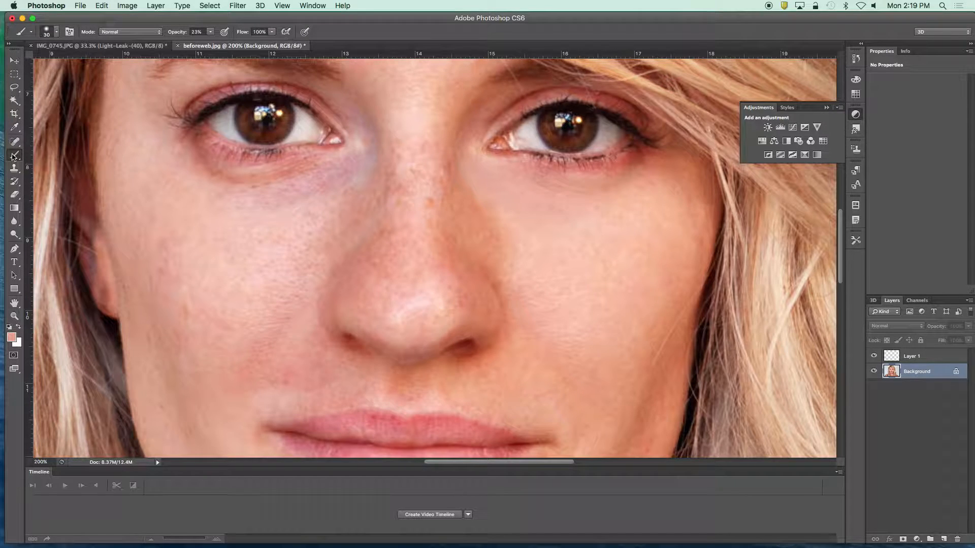
pyautogui.click(914, 357)
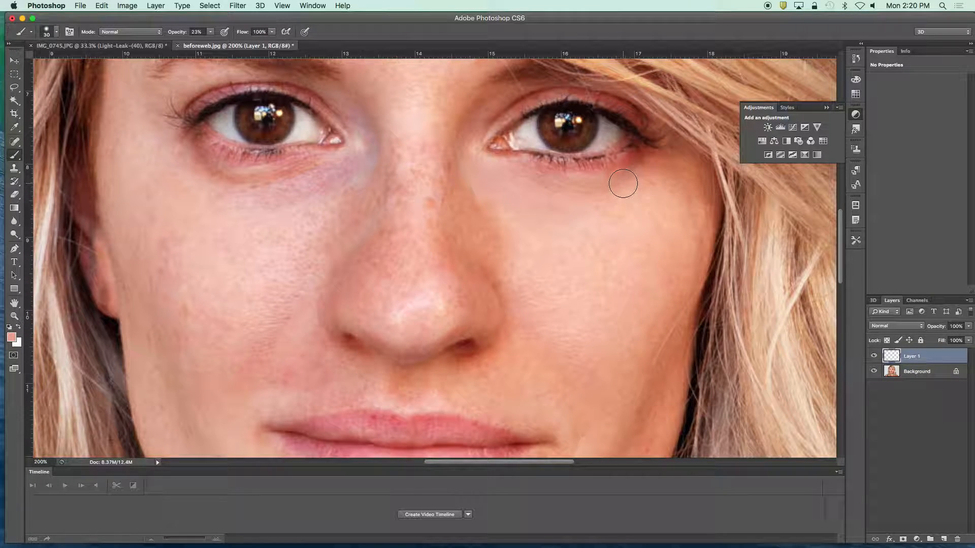
pyautogui.press('[')
# - Examine the under-eye retouching across the whole portrait and in close-up, and make the Background layer active
pyautogui.press('super+minus')
pyautogui.press('super+minus')
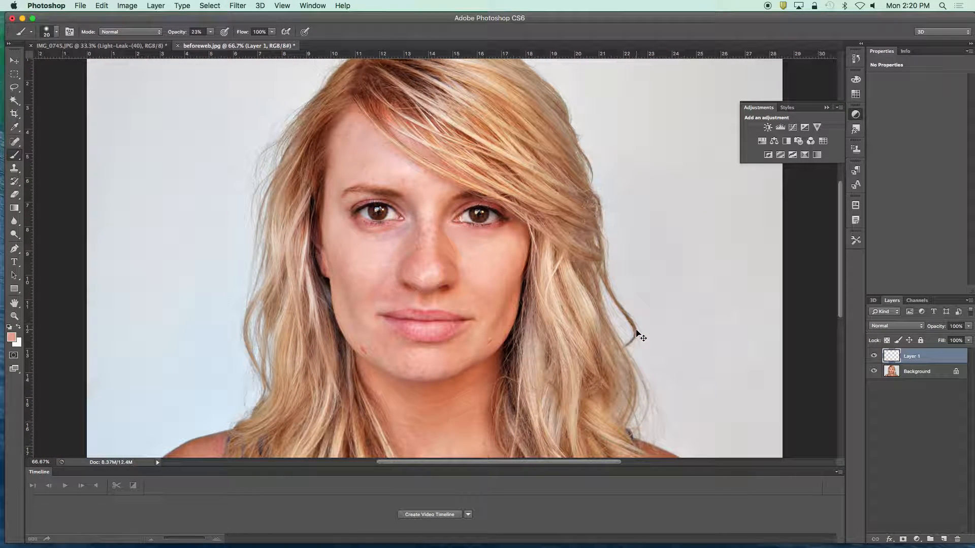
pyautogui.press('super+minus')
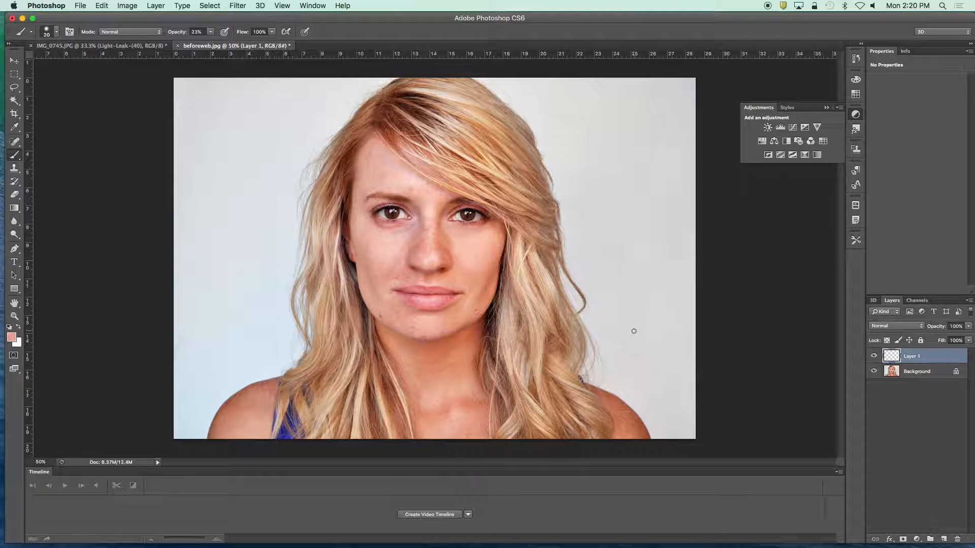
pyautogui.press('super+plus')
pyautogui.press('super+plus')
pyautogui.press('super+plus')
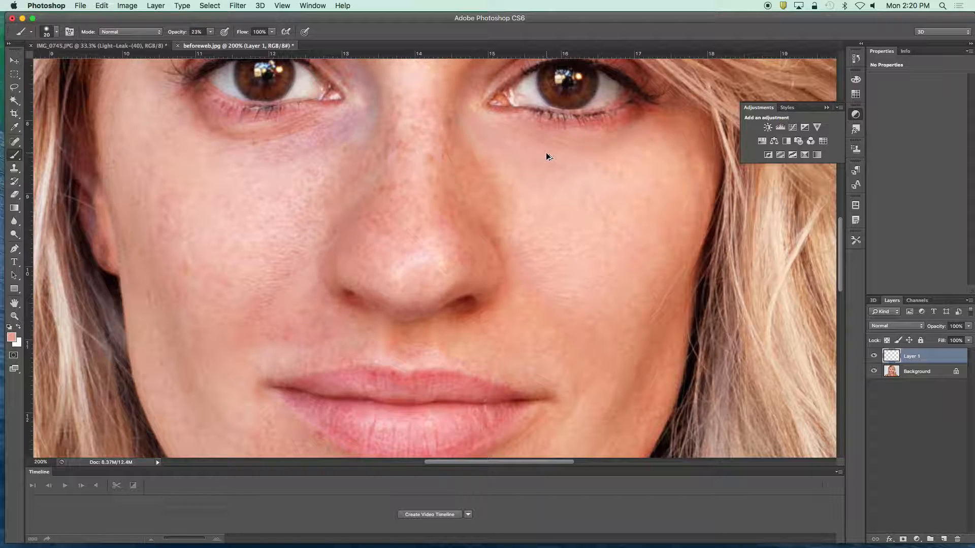
pyautogui.hotkey('alt', '[')
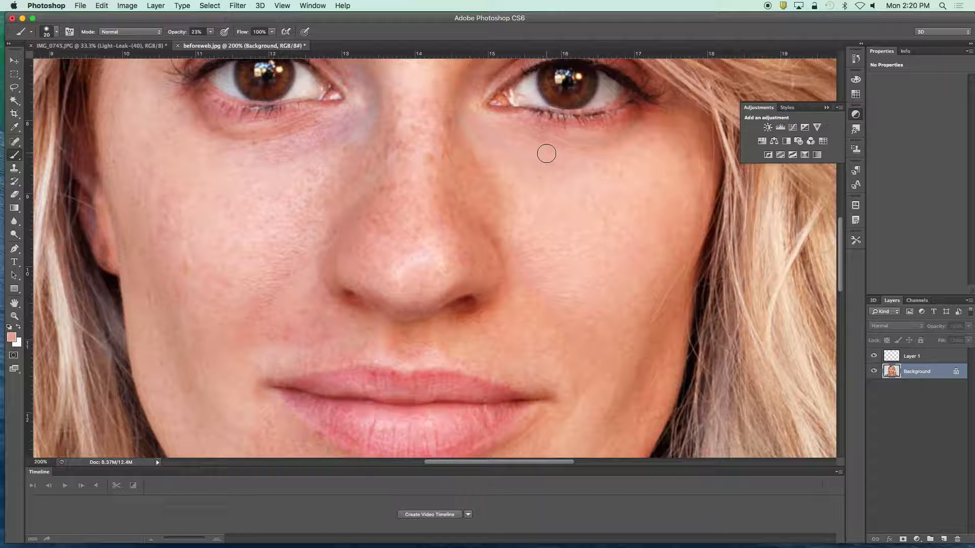
pyautogui.press('super+minus')
pyautogui.press('super+minus')
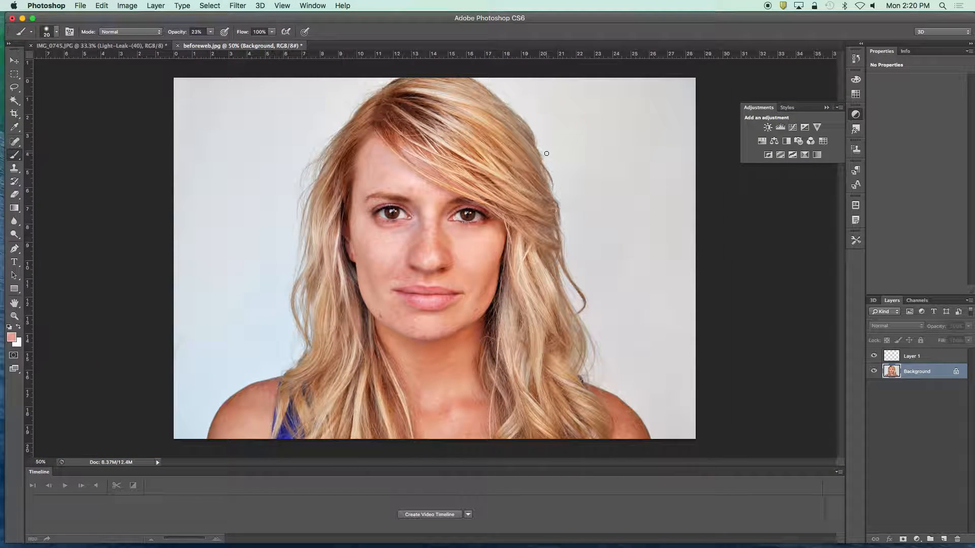
pyautogui.press('super+plus')
pyautogui.press('super+plus')
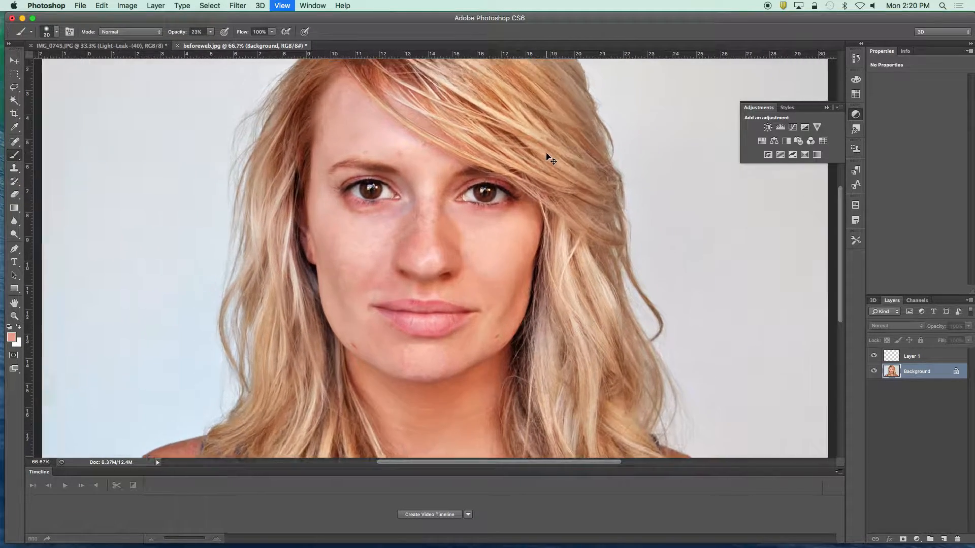
pyautogui.press('super+plus')
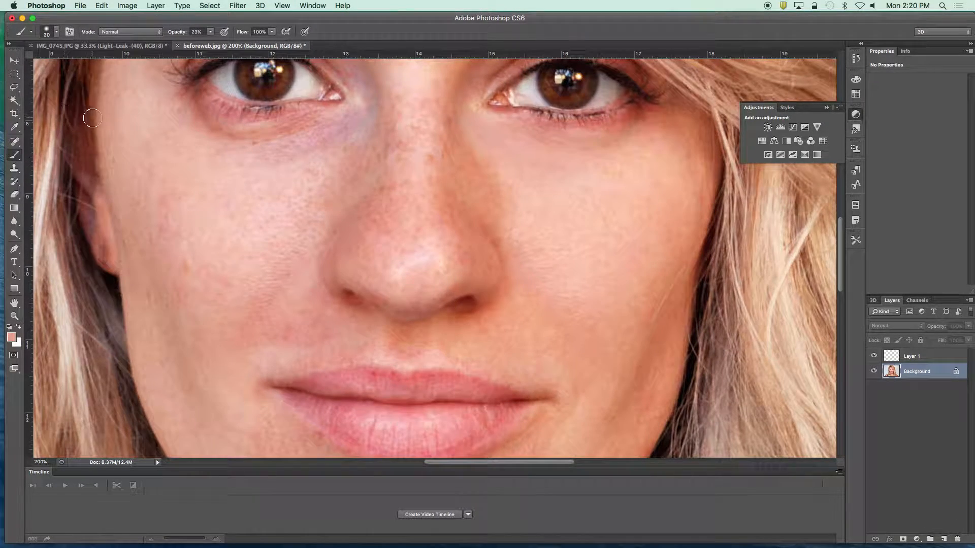
# - Sample the skin tone just below the outer corner of the right-hand eye and ready the Brush tool on Layer 1
pyautogui.click(15, 127)
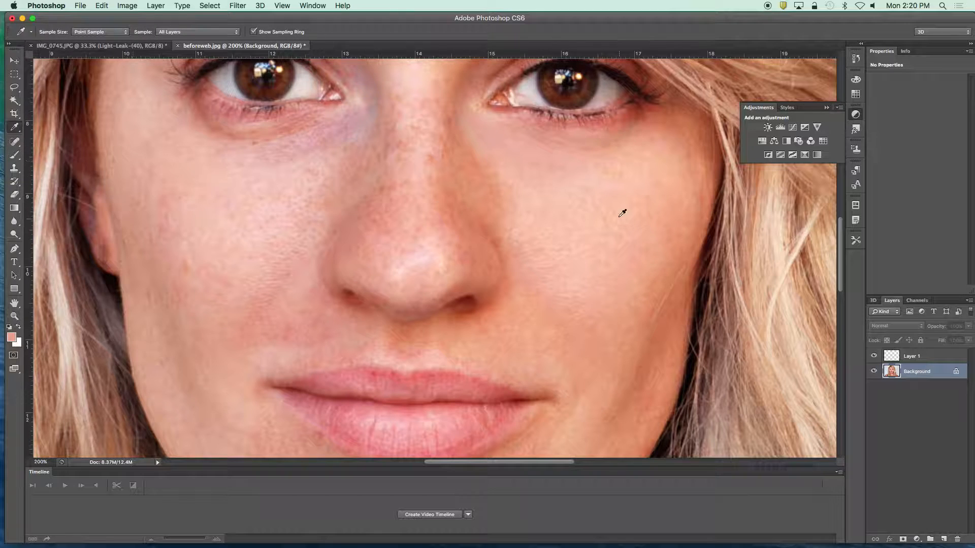
pyautogui.click(635, 142)
pyautogui.click(14, 155)
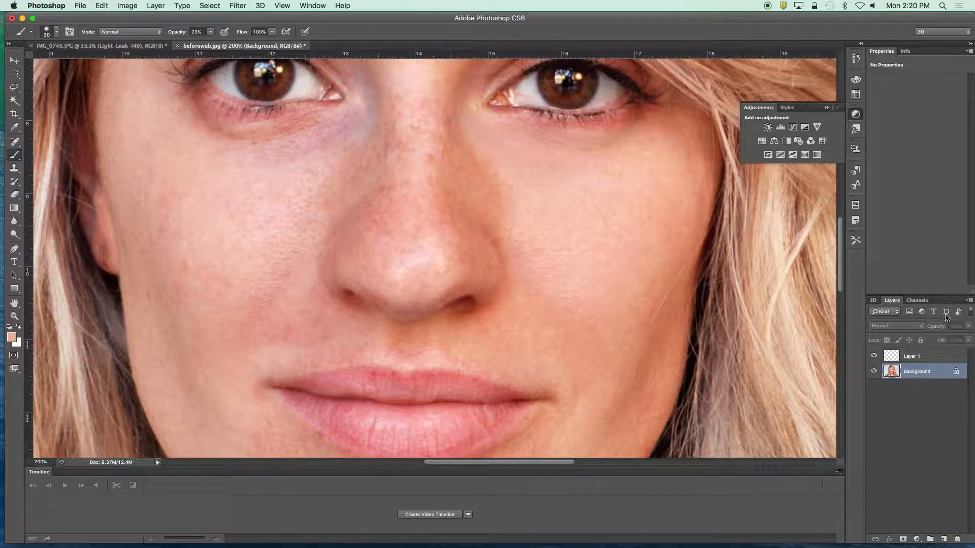
pyautogui.click(933, 357)
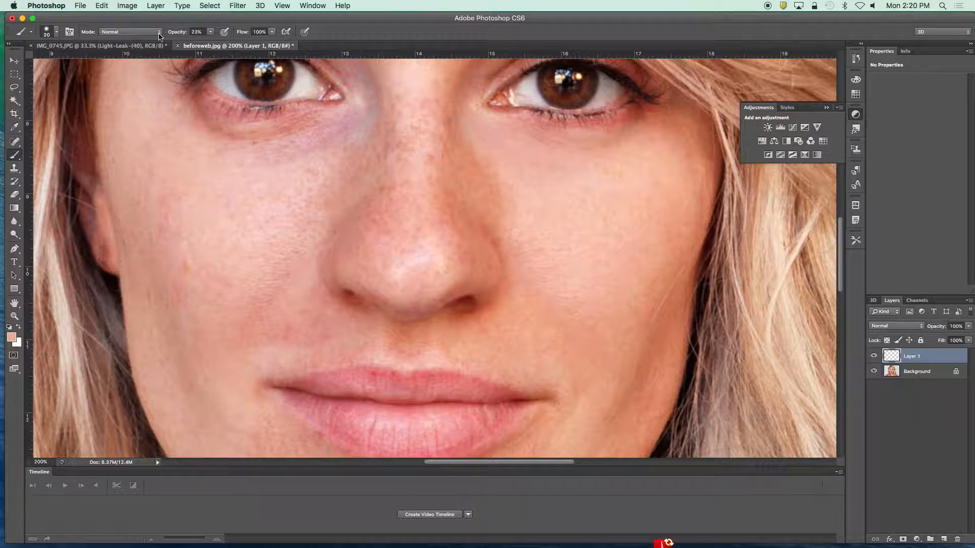
# - Set the brush opacity to 12% and paint two faint strokes beneath the right-hand eye from its outer to its inner corner
pyautogui.click(210, 31)
pyautogui.moveTo(212, 41); pyautogui.dragTo(206, 42)
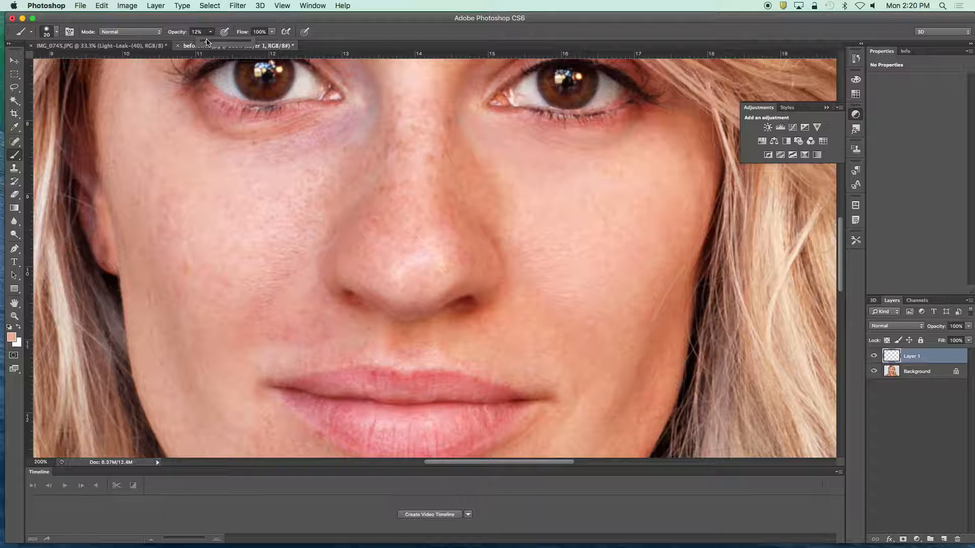
pyautogui.moveTo(638, 130)
pyautogui.mouseDown()
pyautogui.moveTo(557, 141)
pyautogui.moveTo(509, 131)
pyautogui.mouseUp()
pyautogui.moveTo(631, 131)
pyautogui.mouseDown()
pyautogui.moveTo(615, 142)
pyautogui.moveTo(522, 136)
pyautogui.mouseUp()
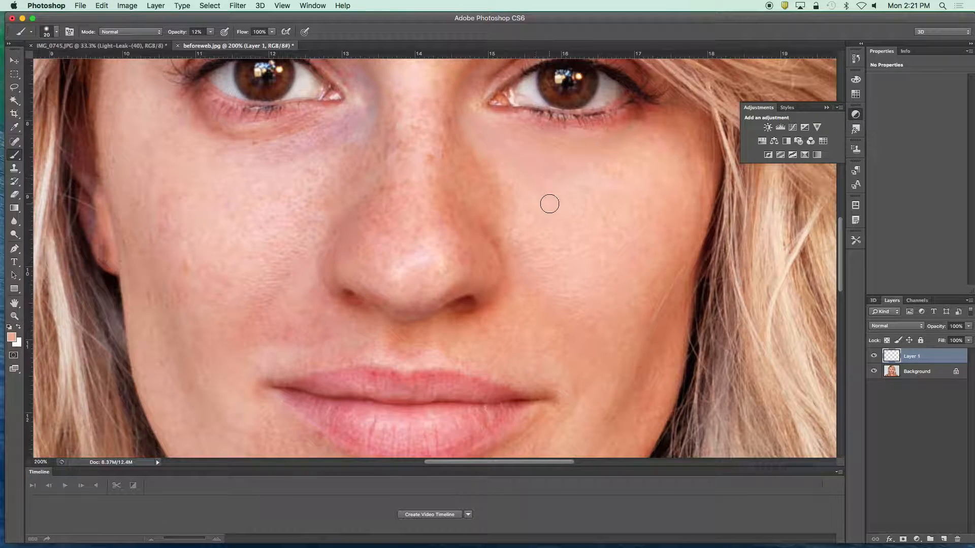
# - Make the Background layer active and review the under-eye blending on the whole portrait
pyautogui.click(903, 373)
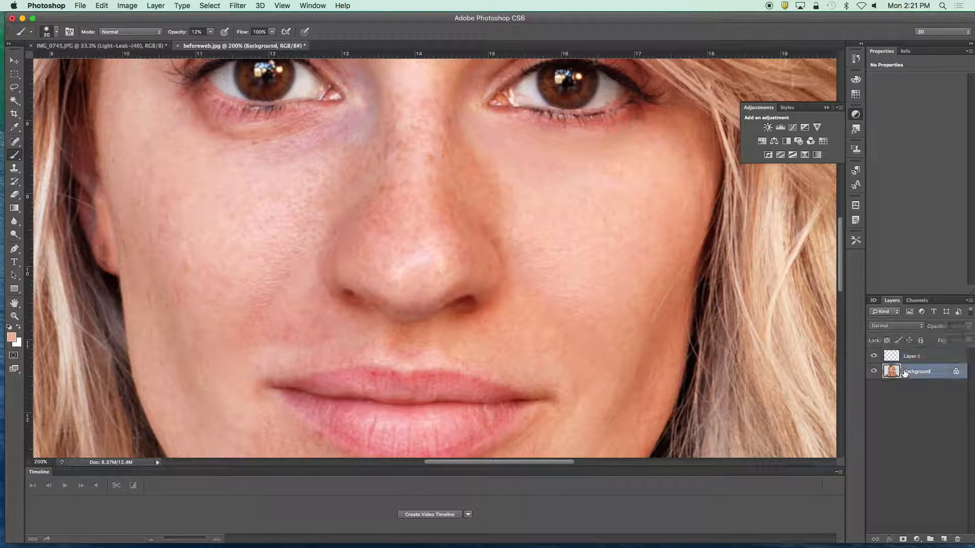
pyautogui.press('super+minus')
pyautogui.press('super+minus')
pyautogui.press('super+minus')
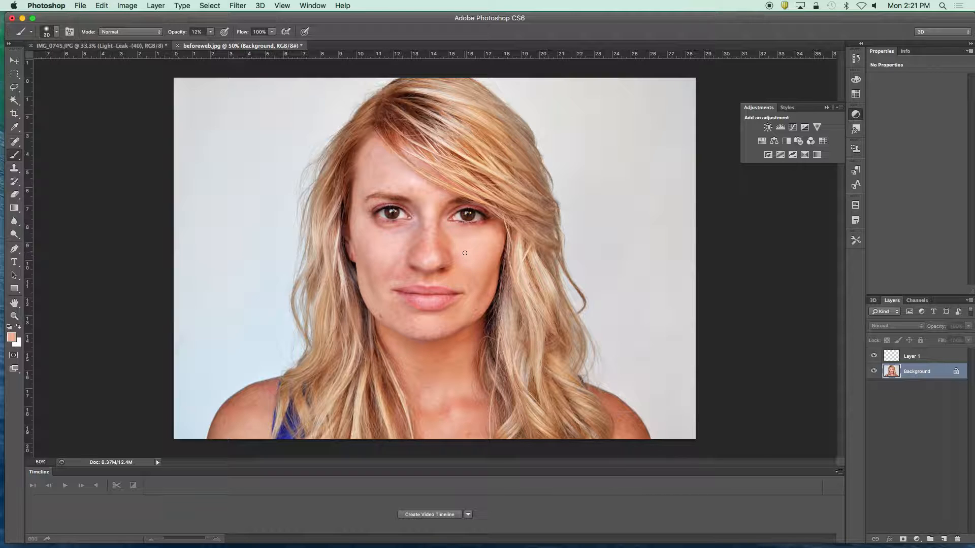
pyautogui.press('super+plus')
pyautogui.press('super+plus')
pyautogui.press('super+plus')
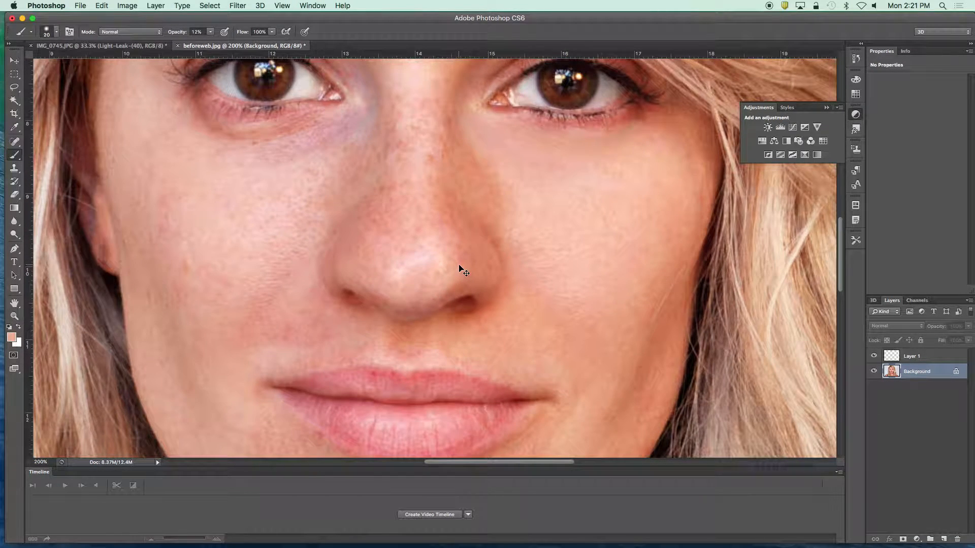
# - Heal the spots beside the nose and on the upper right-hand cheek with a 10 px Content-Aware Spot Healing Brush
pyautogui.hscroll(5, 465, 284)
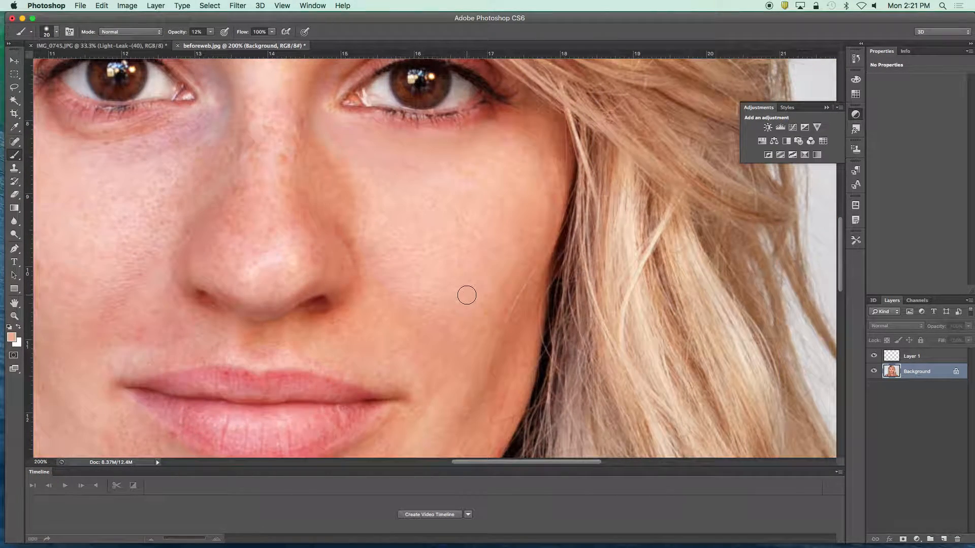
pyautogui.scroll(3, 467, 294)
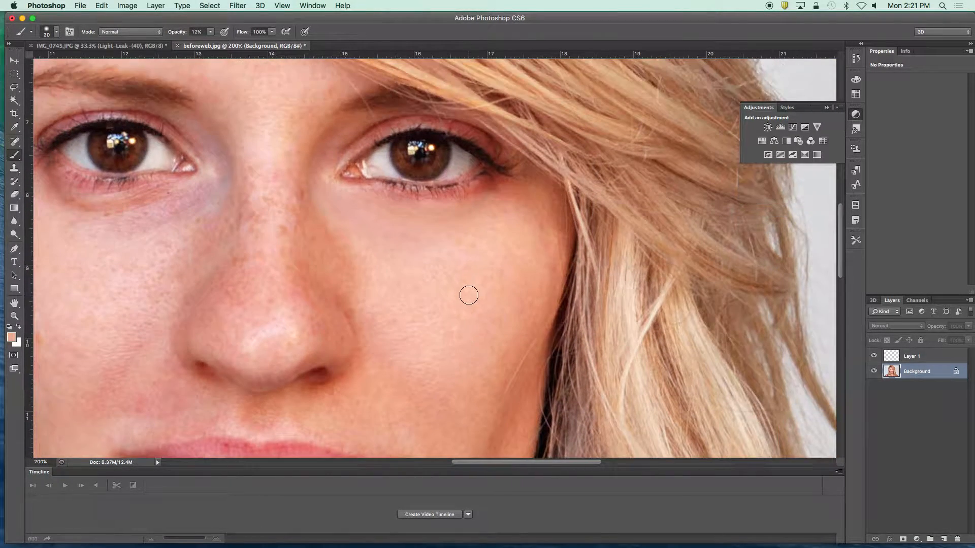
pyautogui.click(14, 143)
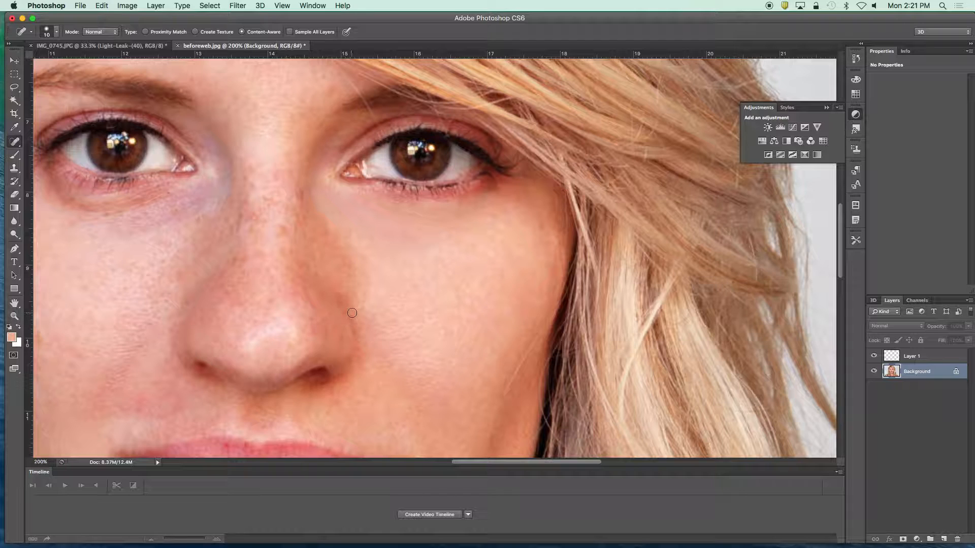
pyautogui.click(363, 270)
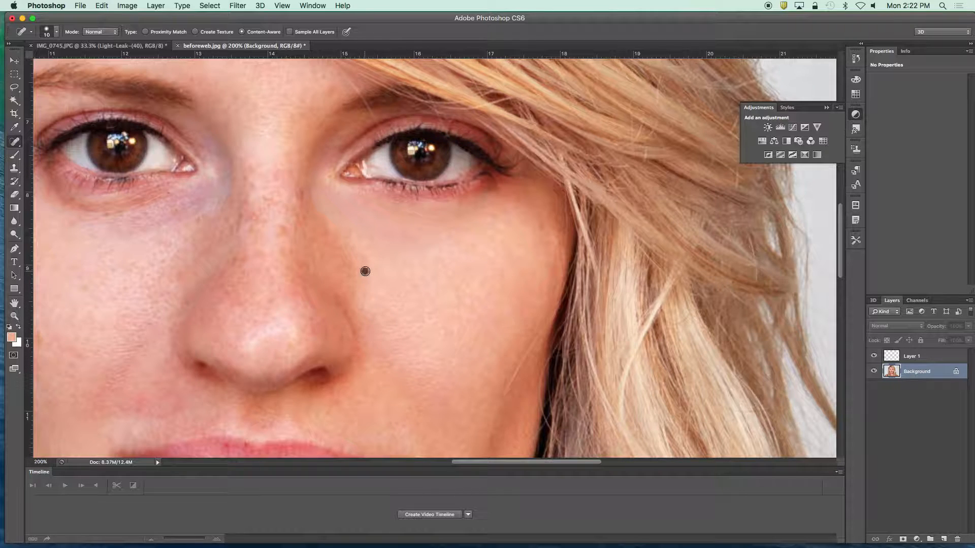
pyautogui.click(348, 245)
pyautogui.click(443, 246)
pyautogui.click(457, 244)
pyautogui.click(440, 258)
pyautogui.click(434, 276)
# - Heal the uneven patch and remaining spots on the middle of the right-hand cheek and alongside the nose
pyautogui.moveTo(414, 321); pyautogui.dragTo(388, 324)
pyautogui.click(409, 285)
pyautogui.click(363, 306)
pyautogui.click(350, 258)
pyautogui.click(424, 323)
pyautogui.click(414, 315)
pyautogui.click(434, 307)
# - Heal the small blemishes clustered at the centre of the right-hand cheek at 300% magnification
pyautogui.press('super+plus')
pyautogui.click(488, 333)
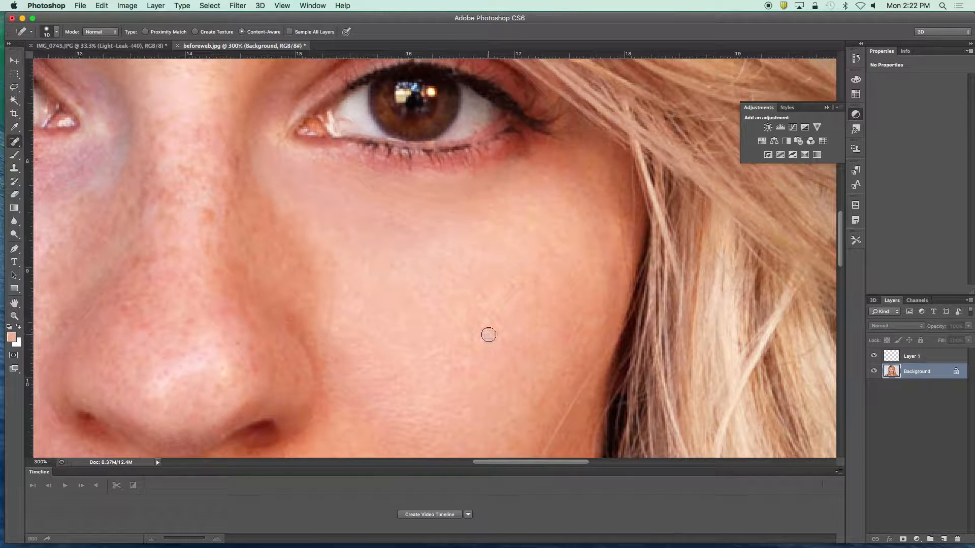
pyautogui.click(480, 325)
pyautogui.click(487, 309)
pyautogui.click(480, 295)
pyautogui.click(467, 310)
pyautogui.click(453, 307)
pyautogui.click(453, 296)
pyautogui.click(456, 281)
# - Heal the last spots on the outer edge and lower part of the right-hand cheek and check the whole face
pyautogui.click(568, 337)
pyautogui.click(420, 377)
pyautogui.click(429, 399)
pyautogui.press('super+minus')
pyautogui.press('super+minus')
pyautogui.press('super+minus')
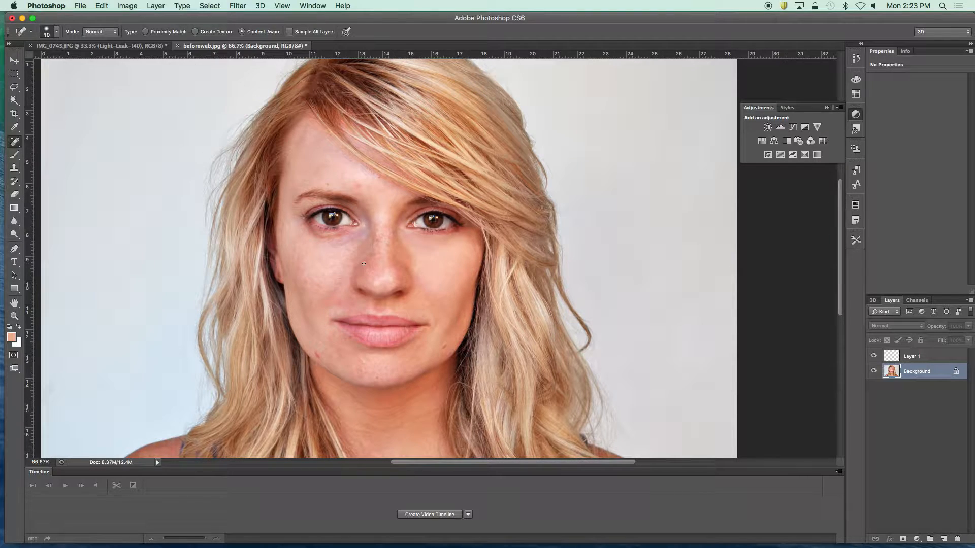
pyautogui.moveTo(65, 19)
pyautogui.mouseDown()
pyautogui.moveTo(99, 23)
pyautogui.moveTo(131, 147)
pyautogui.moveTo(98, 22)
pyautogui.moveTo(79, 10)
pyautogui.mouseUp()
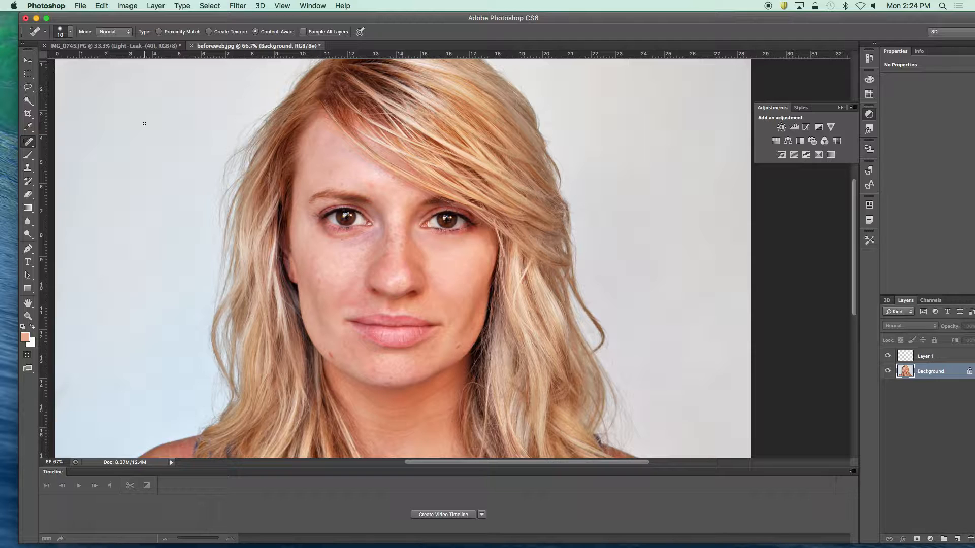
pyautogui.moveTo(89, 18)
pyautogui.mouseDown()
pyautogui.moveTo(181, 215)
pyautogui.moveTo(76, 20)
pyautogui.moveTo(3, 20)
pyautogui.moveTo(43, 181)
pyautogui.moveTo(75, 18)
pyautogui.mouseUp()
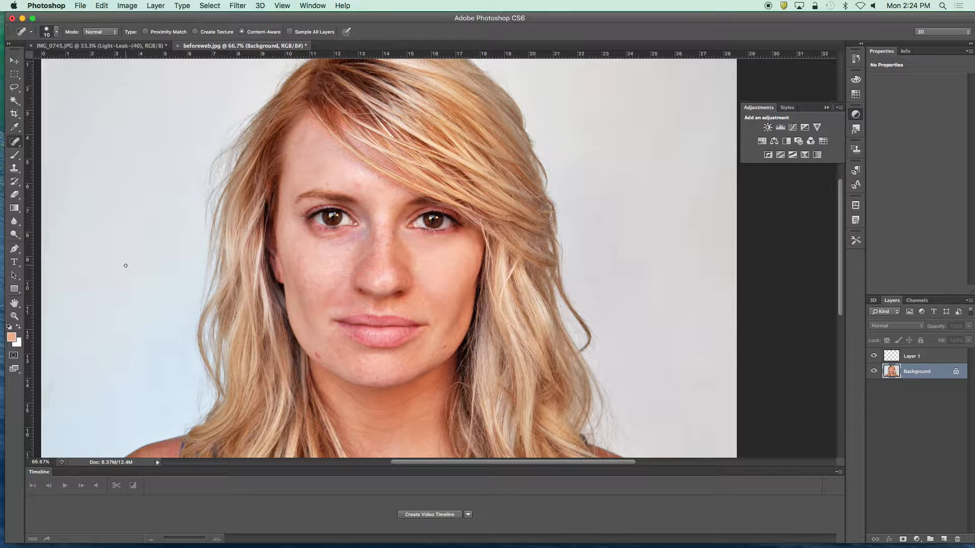
pyautogui.moveTo(75, 17)
pyautogui.mouseDown()
pyautogui.moveTo(304, 111)
pyautogui.moveTo(131, 166)
pyautogui.moveTo(71, 8)
pyautogui.mouseUp()
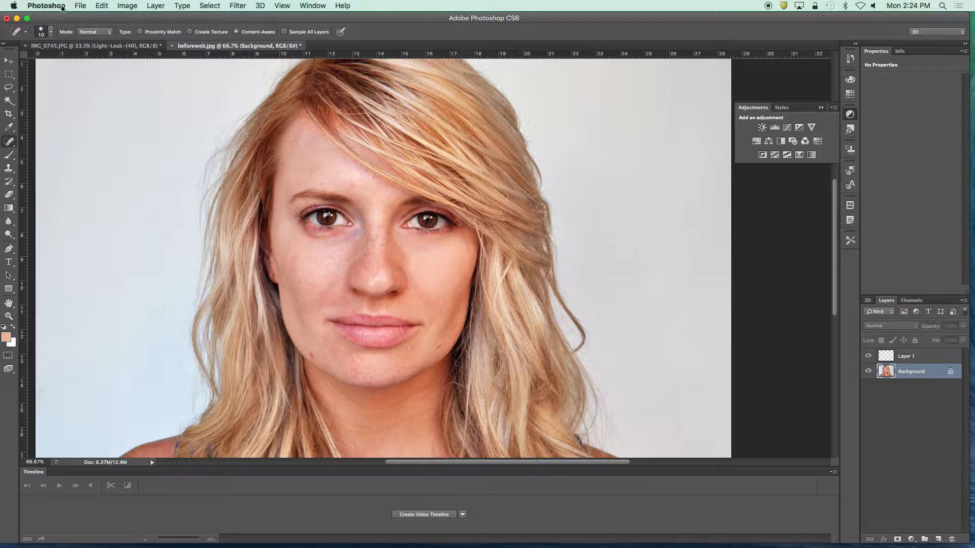
pyautogui.moveTo(723, 542)
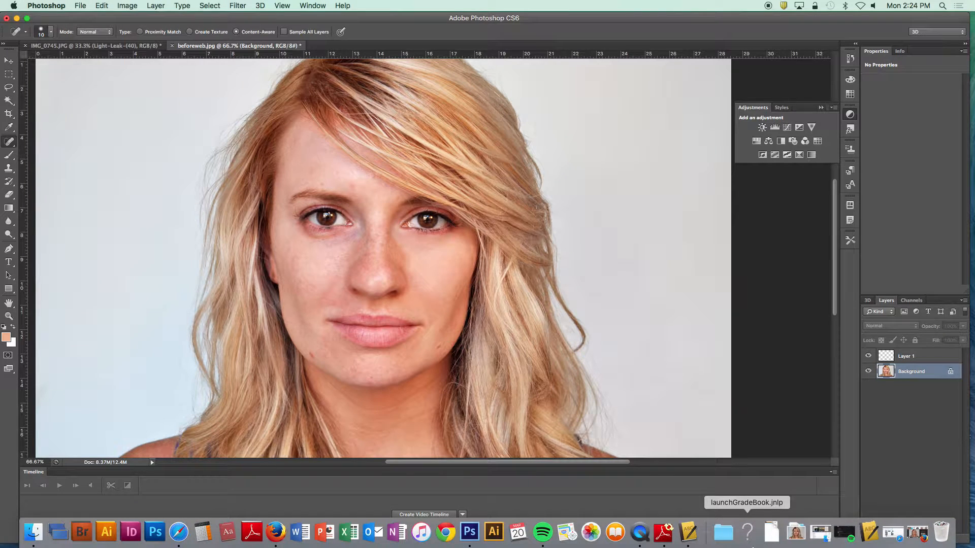
pyautogui.click(640, 532)
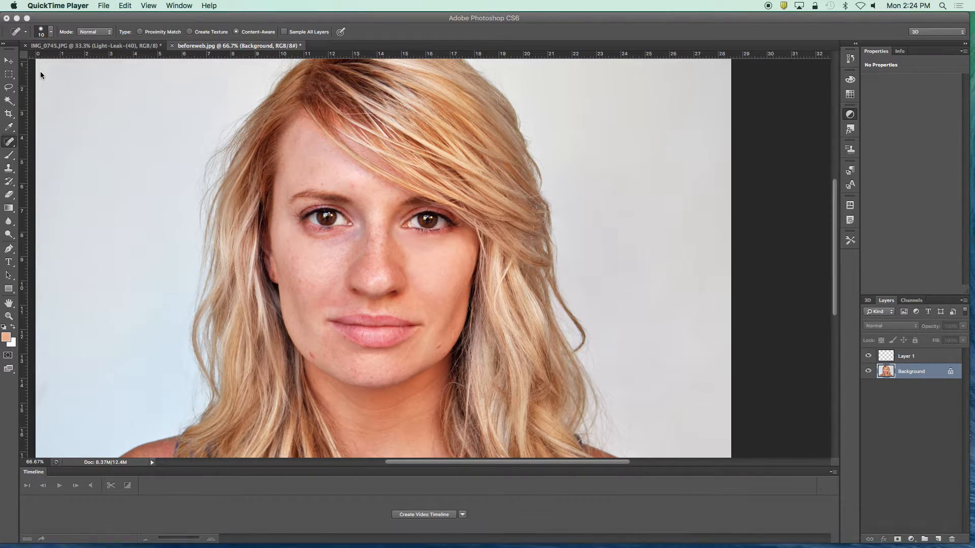
pyautogui.click(107, 6)
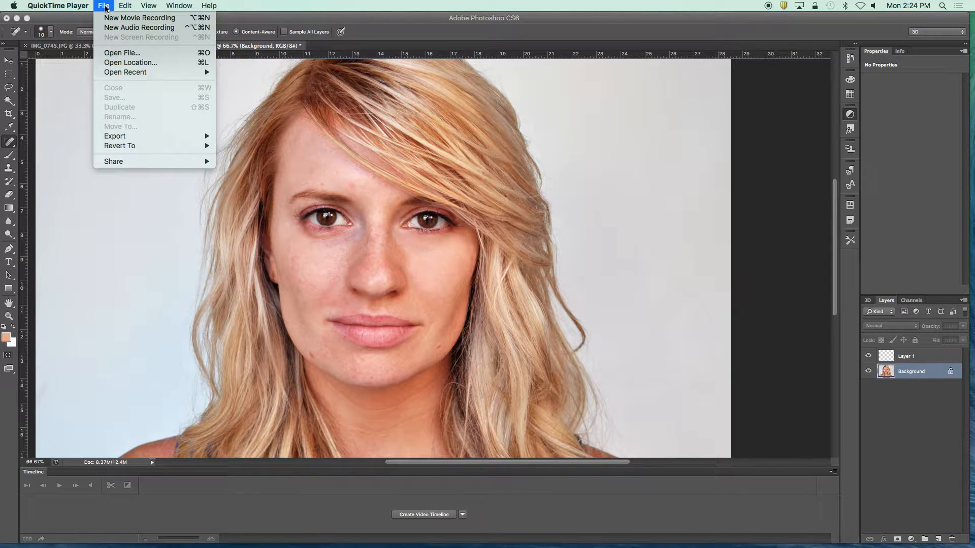
pyautogui.click(105, 8)
pyautogui.press('ctrl+super+Escape')
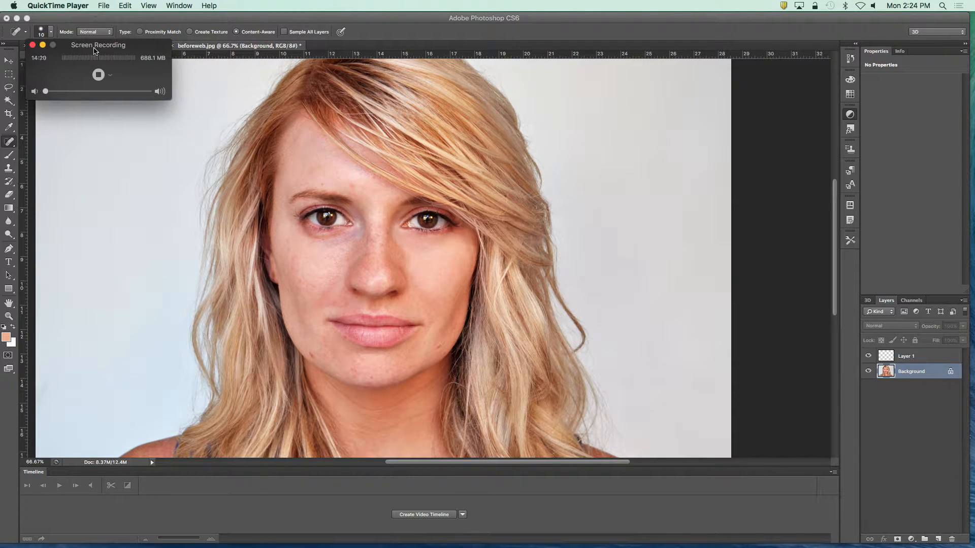